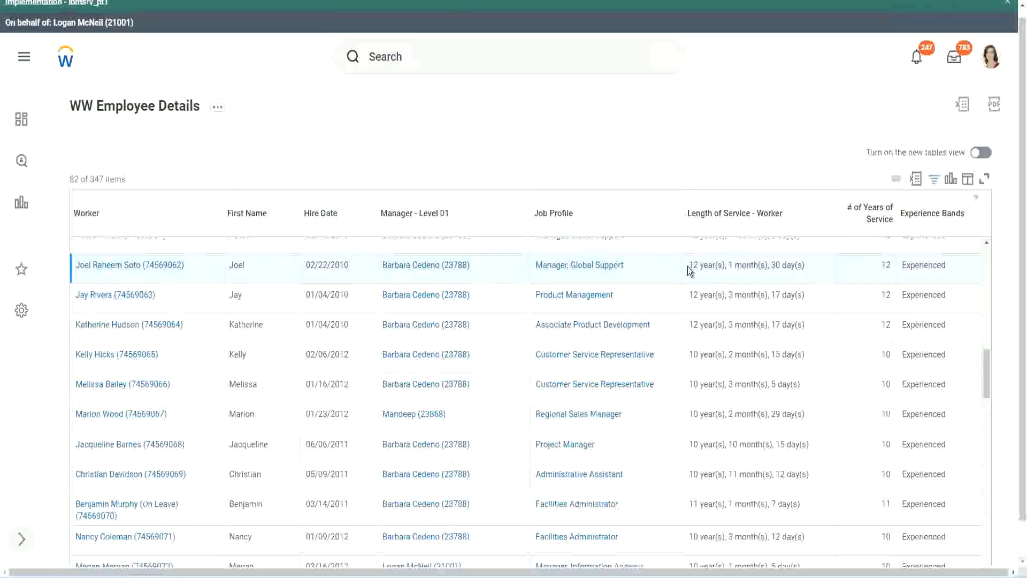
- Compare the Length of Service values with the # of Years of Service values for several workers in the WW Employee Details report
{"action": "left_click_drag", "start_coordinate": [688, 266], "coordinate": [787, 265]}
{"action": "left_click", "coordinate": [861, 276]}
{"action": "double_click", "coordinate": [863, 281]}
{"action": "left_click", "coordinate": [705, 475]}
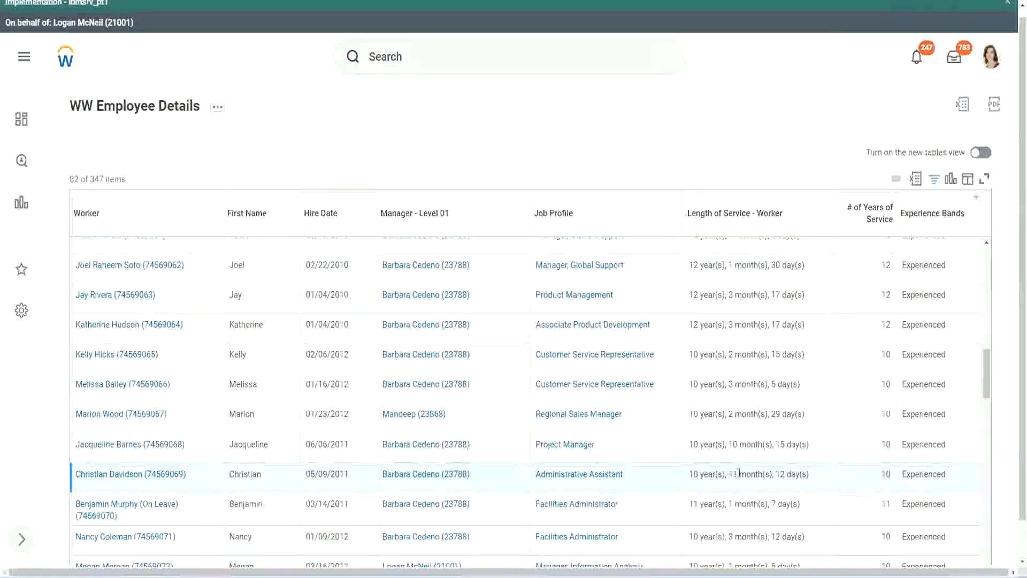
{"action": "left_click_drag", "start_coordinate": [729, 473], "coordinate": [785, 474]}
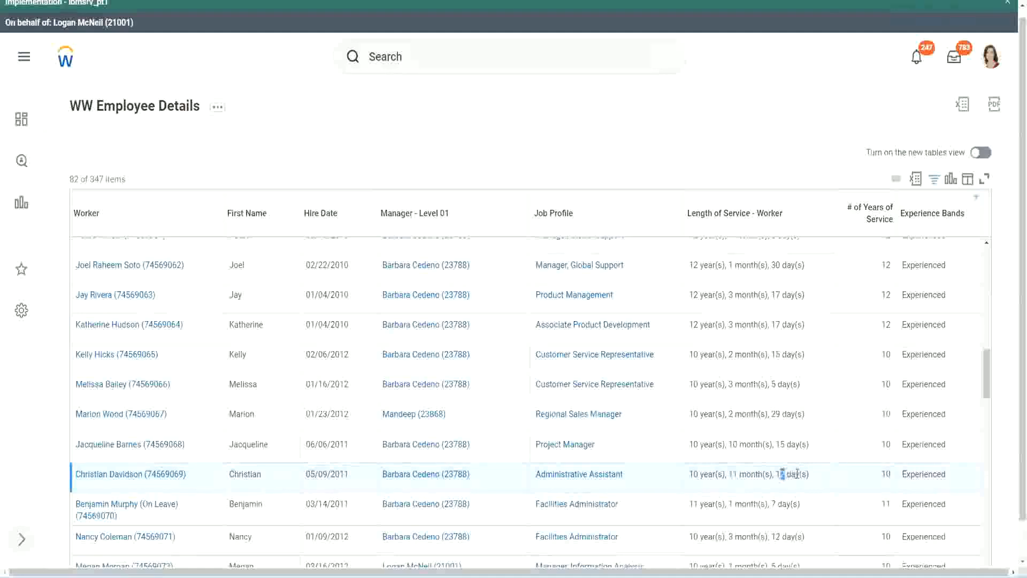
{"action": "left_click", "coordinate": [797, 473]}
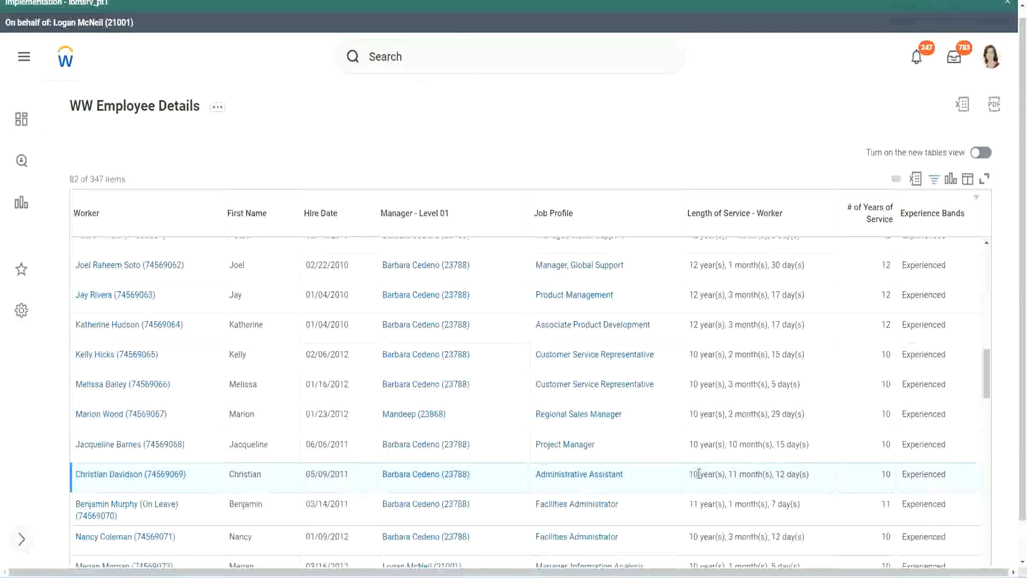
{"action": "double_click", "coordinate": [885, 474]}
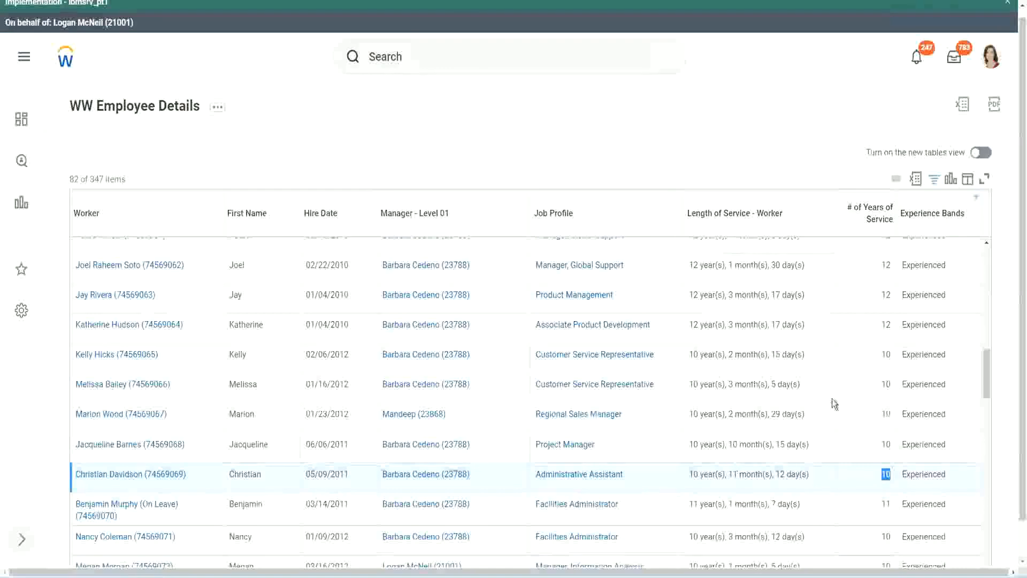
{"action": "left_click", "coordinate": [883, 337]}
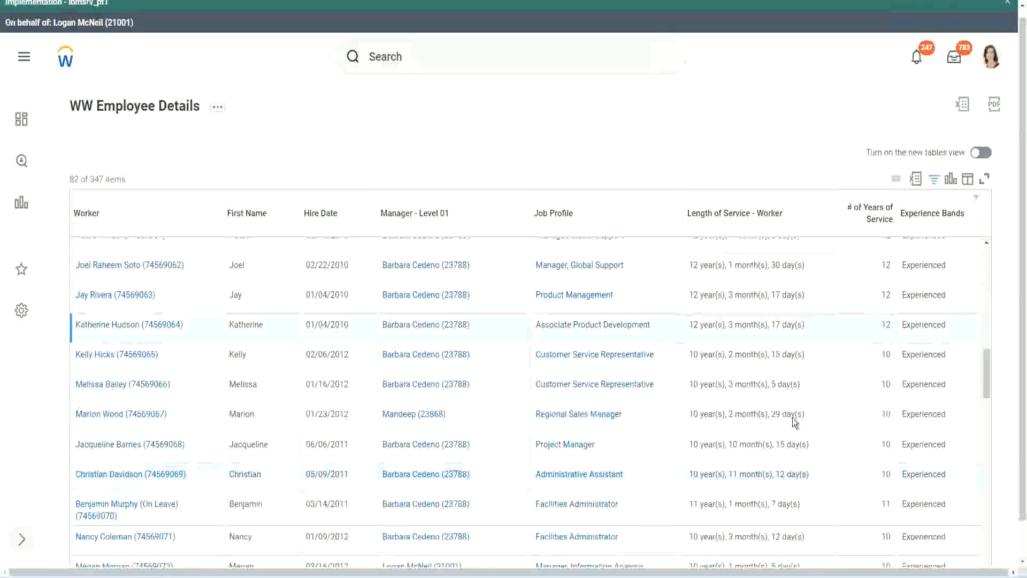
{"action": "double_click", "coordinate": [698, 471]}
{"action": "left_click", "coordinate": [776, 472]}
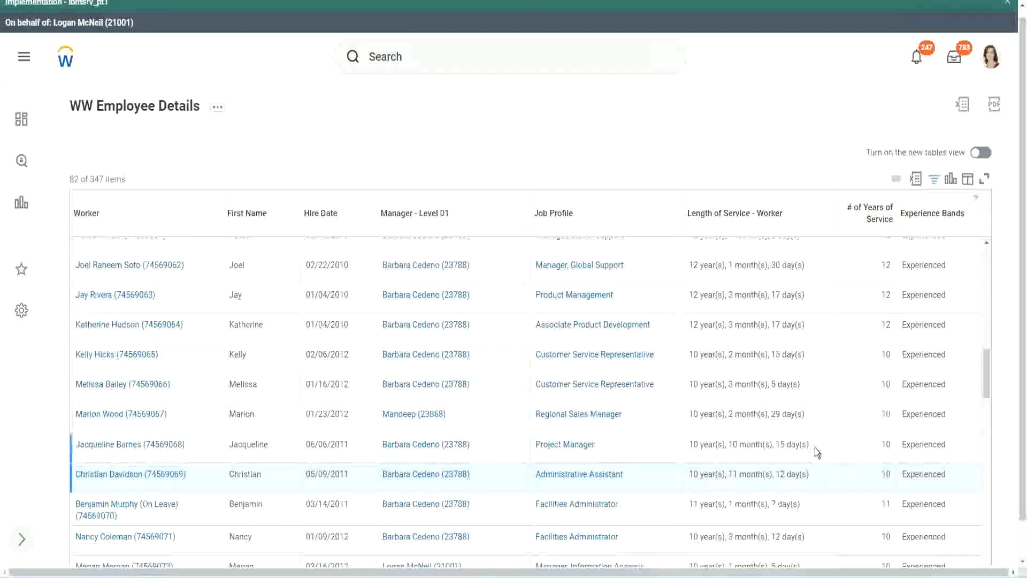
{"action": "double_click", "coordinate": [890, 267]}
{"action": "left_click_drag", "start_coordinate": [690, 266], "coordinate": [817, 260]}
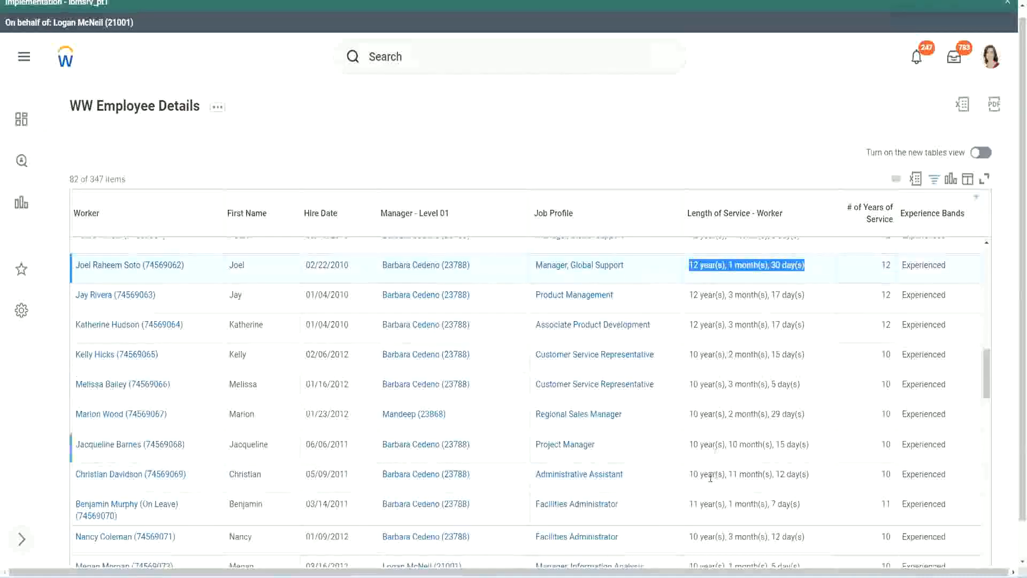
{"action": "left_click", "coordinate": [796, 474]}
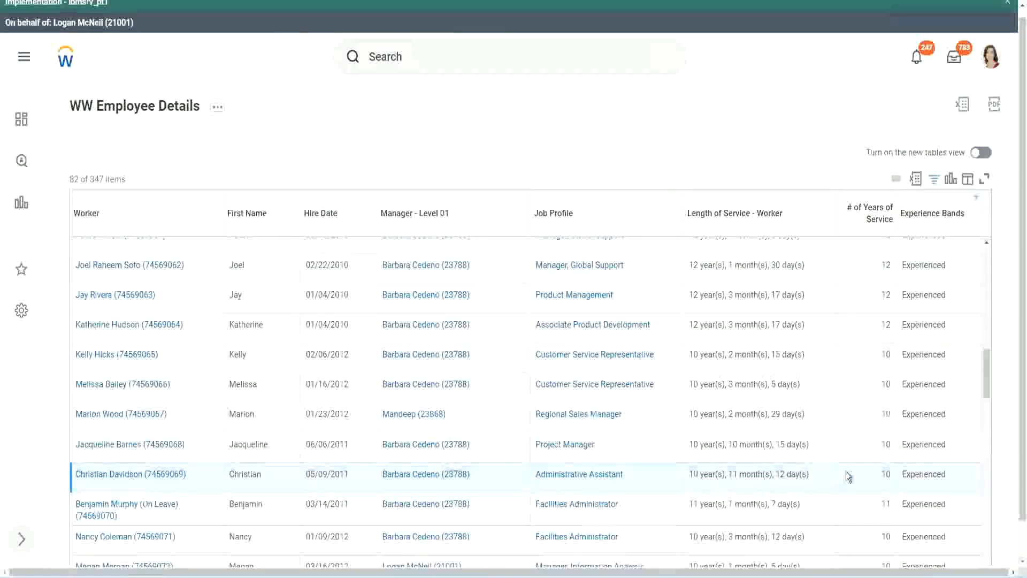
{"action": "double_click", "coordinate": [884, 474]}
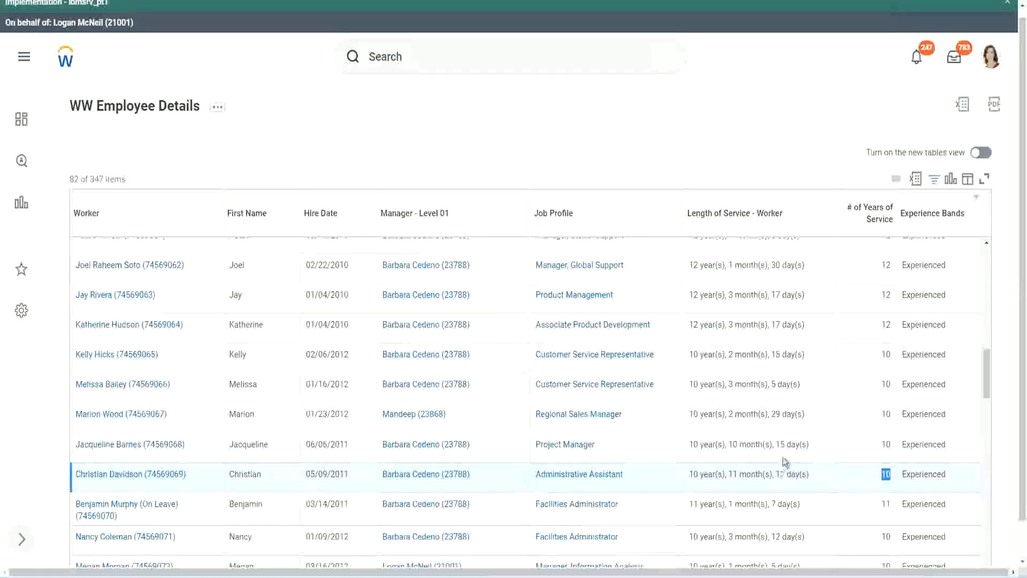
{"action": "left_click", "coordinate": [848, 477]}
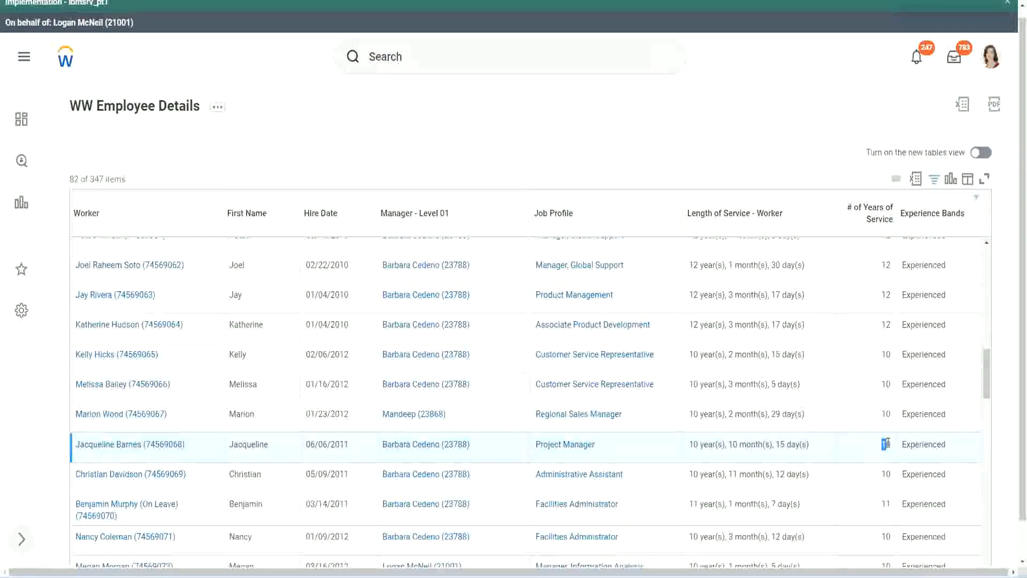
{"action": "double_click", "coordinate": [732, 445]}
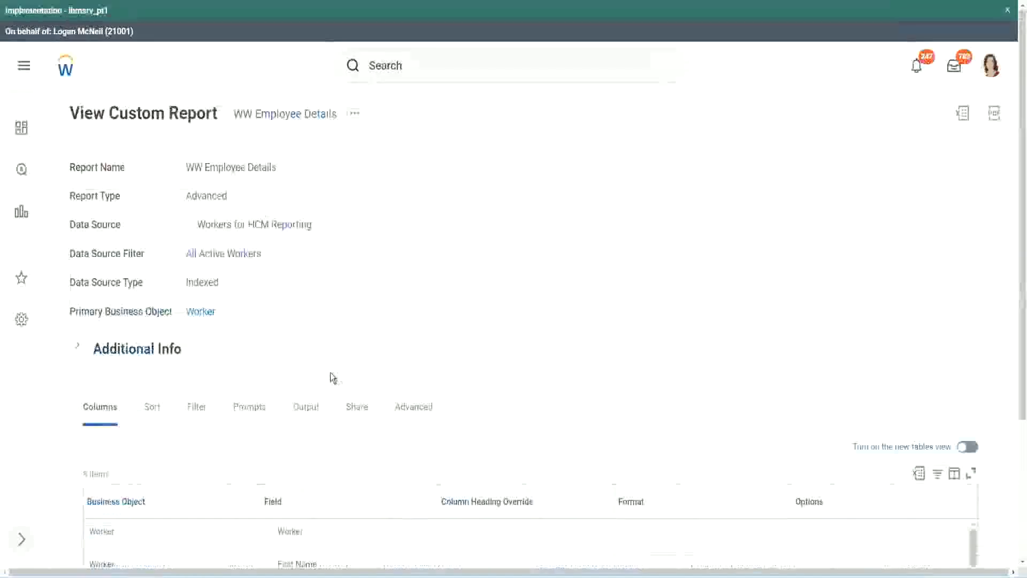
- Open the CF-WW-Eval Exp-Derive Experience Bands from Years of Service field from the report's columns in a new tab and dismiss the environment banner
{"action": "scroll", "coordinate": [335, 372], "scroll_direction": "down", "scroll_amount": 5}
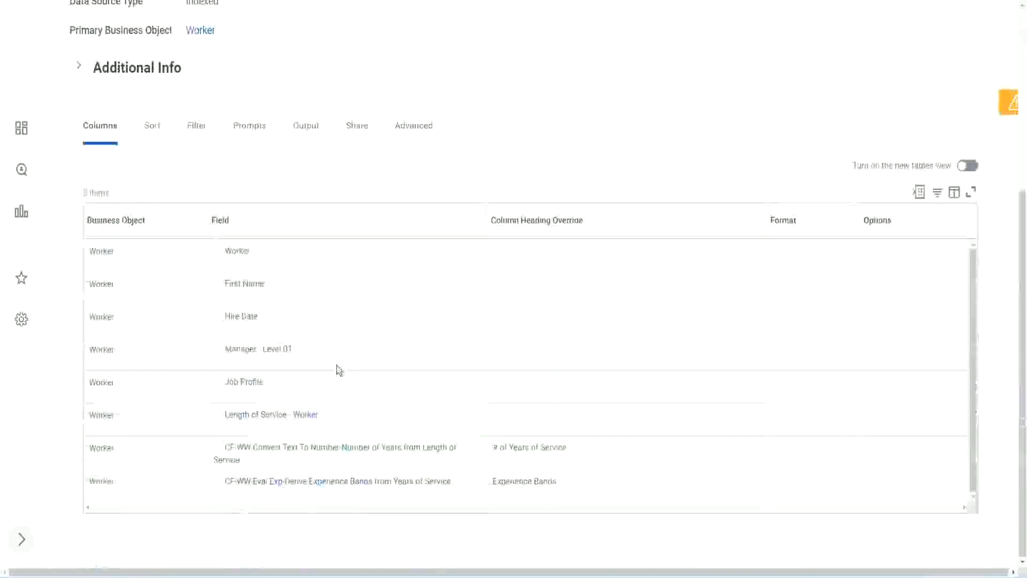
{"action": "right_click", "coordinate": [278, 487]}
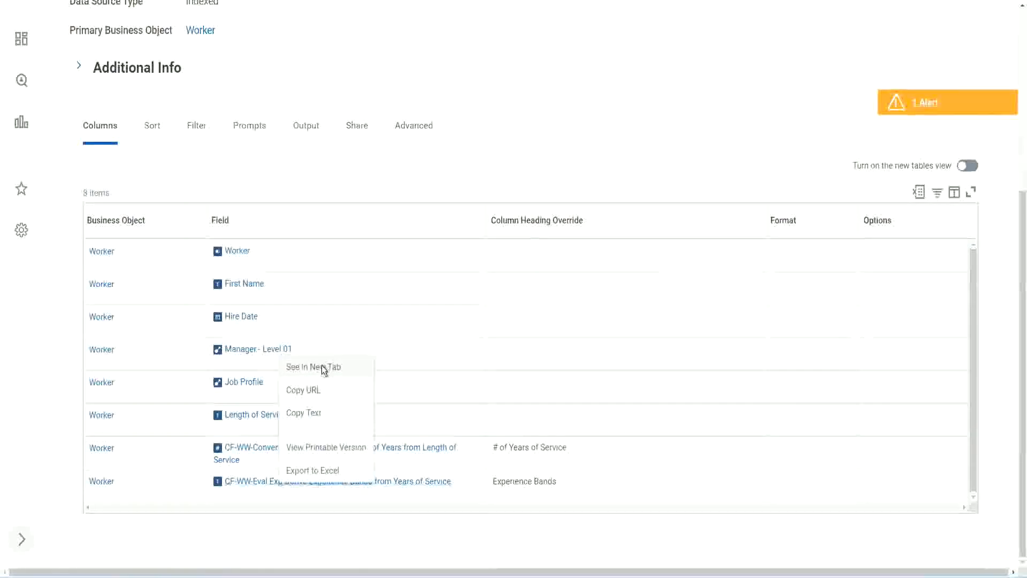
{"action": "left_click", "coordinate": [323, 368]}
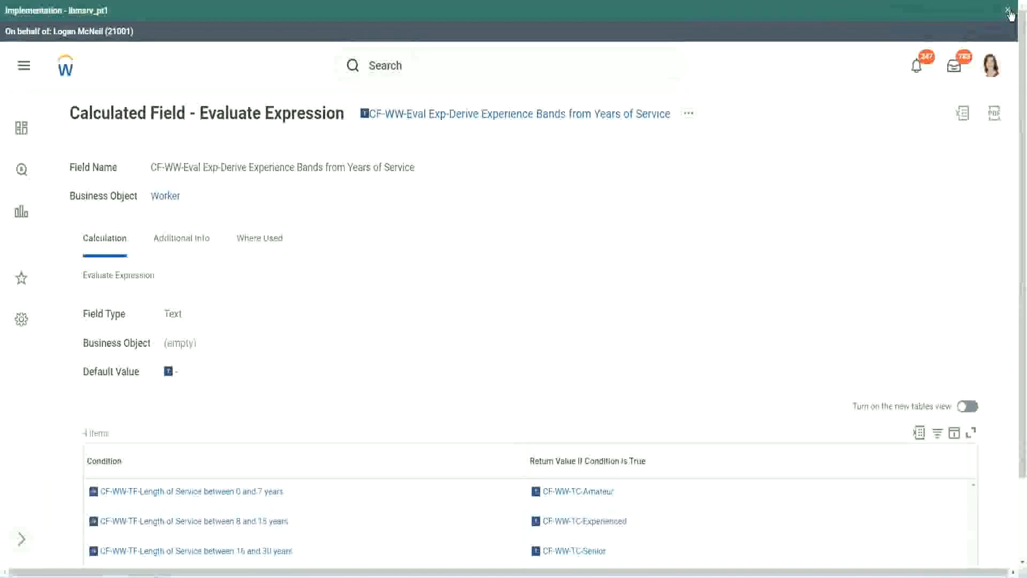
{"action": "left_click", "coordinate": [1009, 11]}
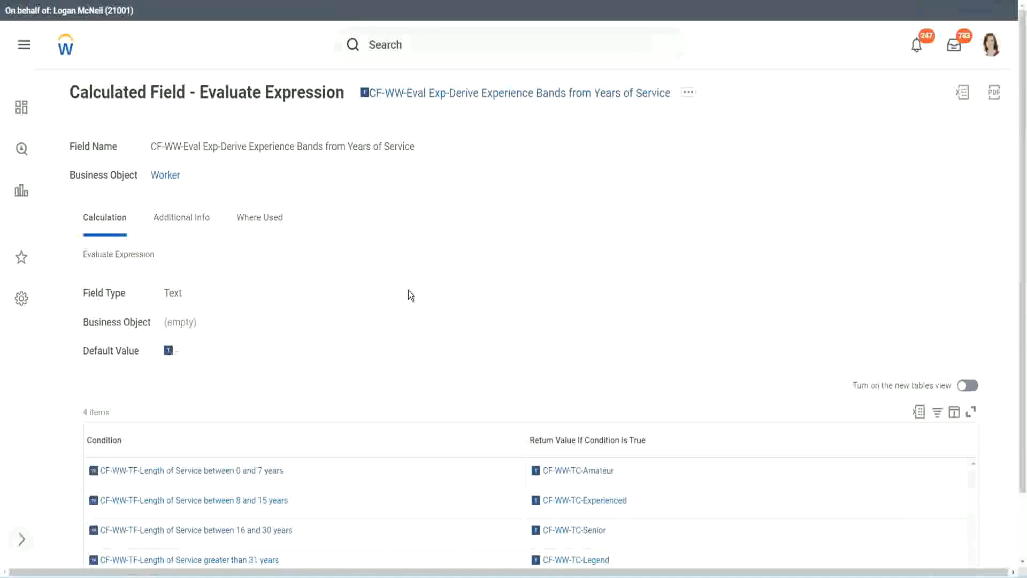
- Review the Evaluate Expression field's conditions and return values, and copy the calculated field's name as text
{"action": "scroll", "coordinate": [409, 302], "scroll_direction": "down", "scroll_amount": 1}
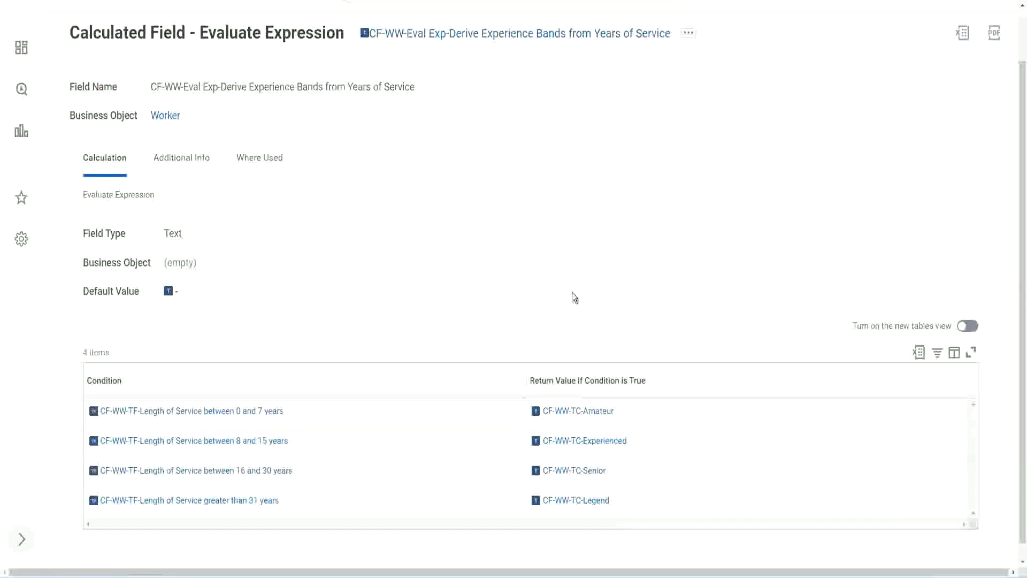
{"action": "left_click", "coordinate": [465, 377]}
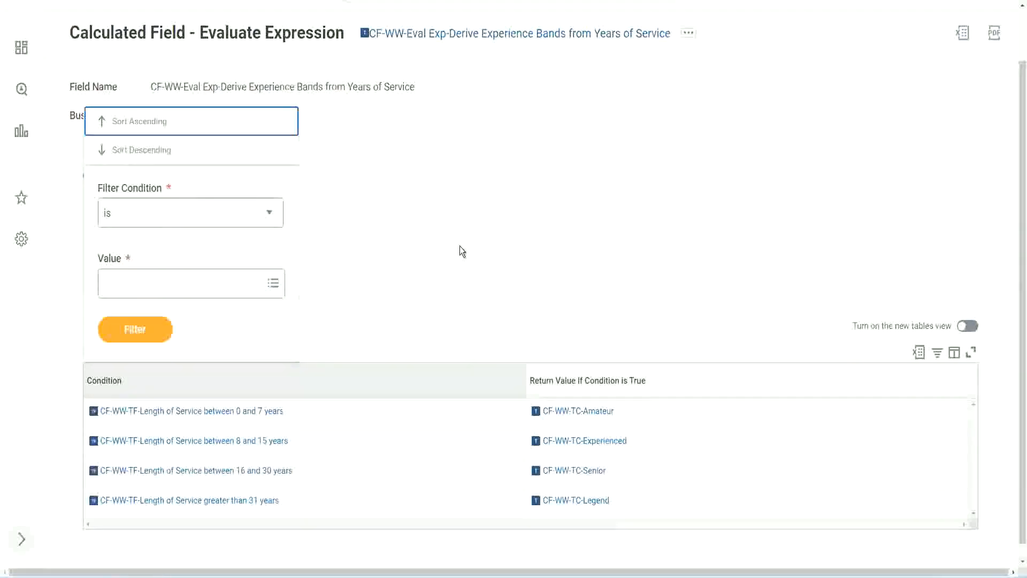
{"action": "left_click", "coordinate": [459, 246]}
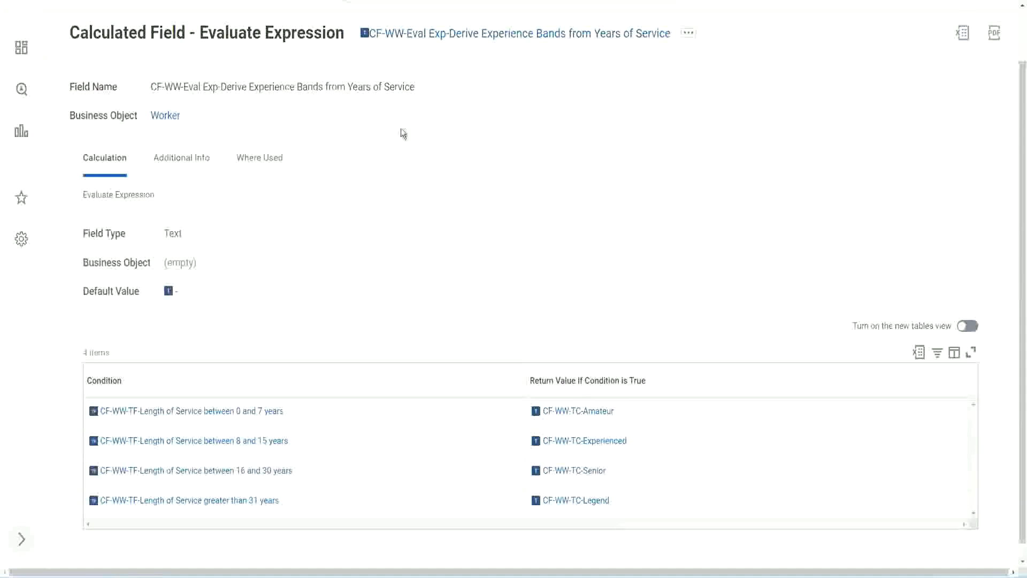
{"action": "right_click", "coordinate": [451, 39]}
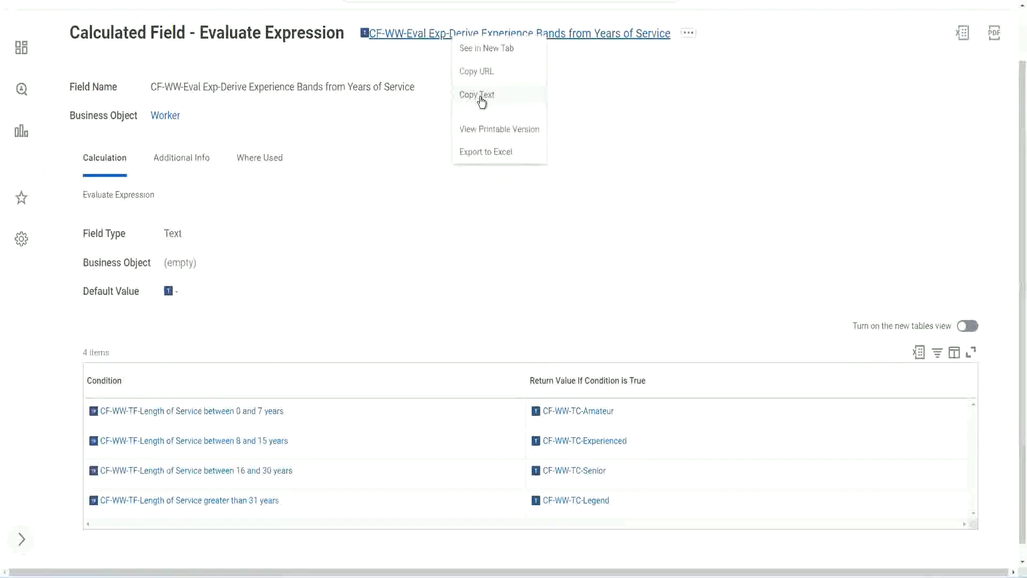
{"action": "left_click", "coordinate": [481, 98]}
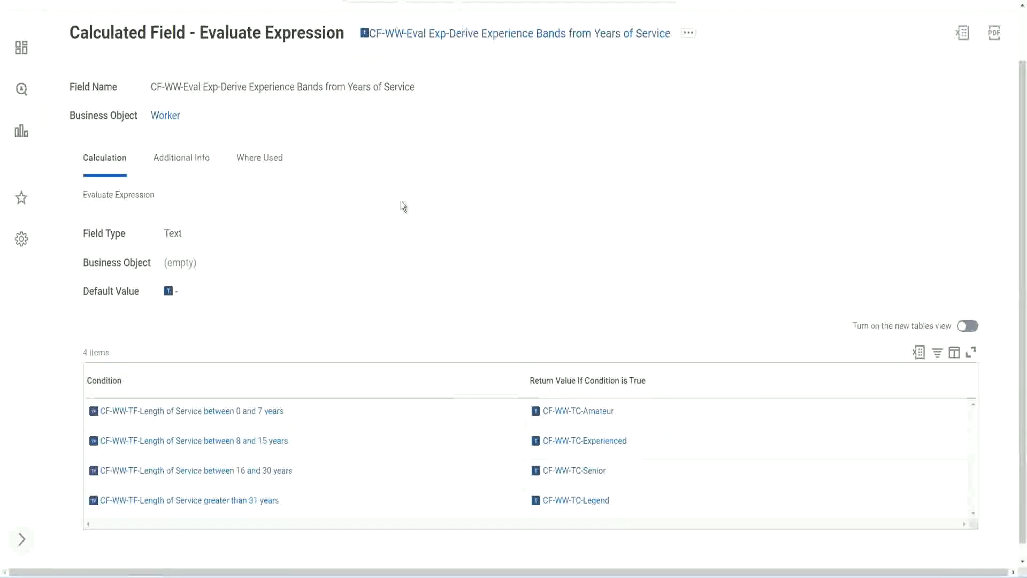
{"action": "scroll", "coordinate": [400, 213], "scroll_direction": "up", "scroll_amount": 1}
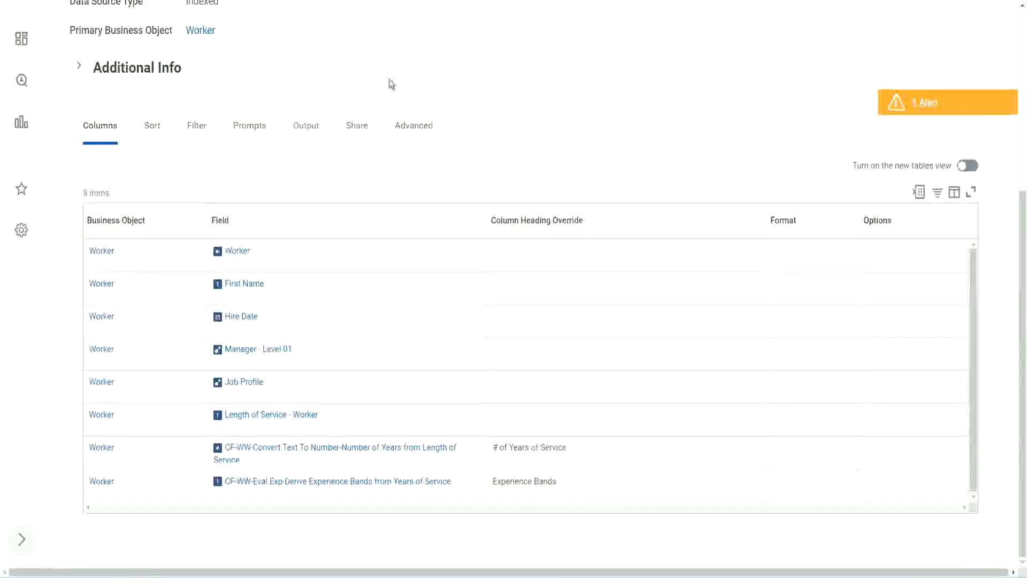
- Return to the WW Employee Details report definition, search for "create cal field" and open the Create Calculated Field task
{"action": "scroll", "coordinate": [389, 79], "scroll_direction": "up", "scroll_amount": 5}
{"action": "left_click", "coordinate": [416, 65]}
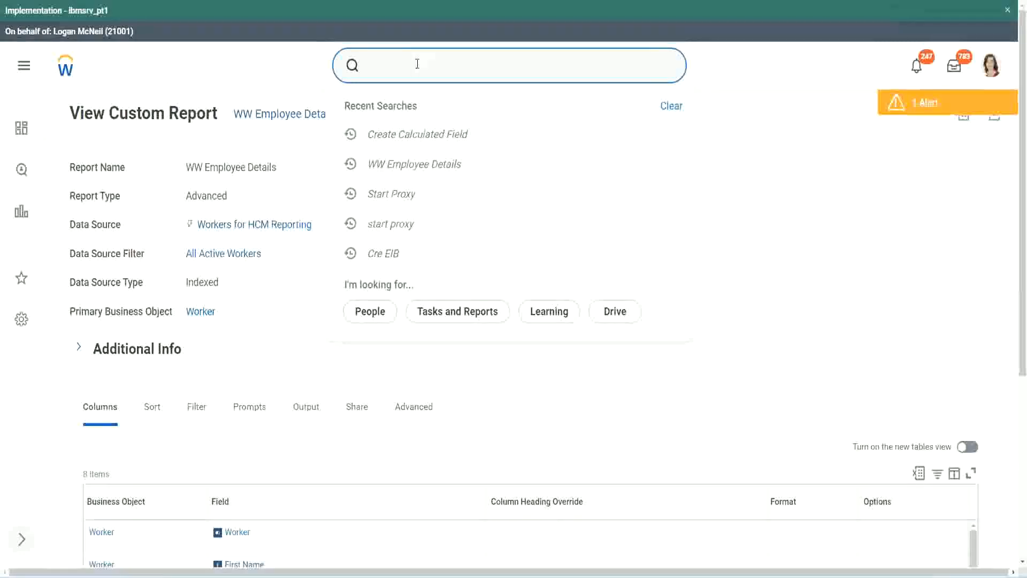
{"action": "type", "text": "create cal field"}
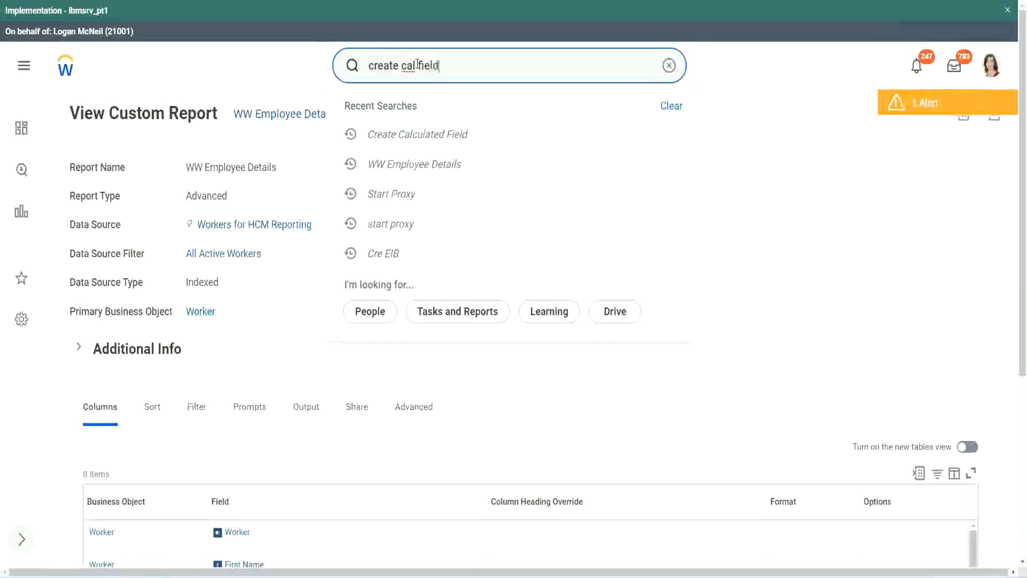
{"action": "left_click", "coordinate": [428, 110]}
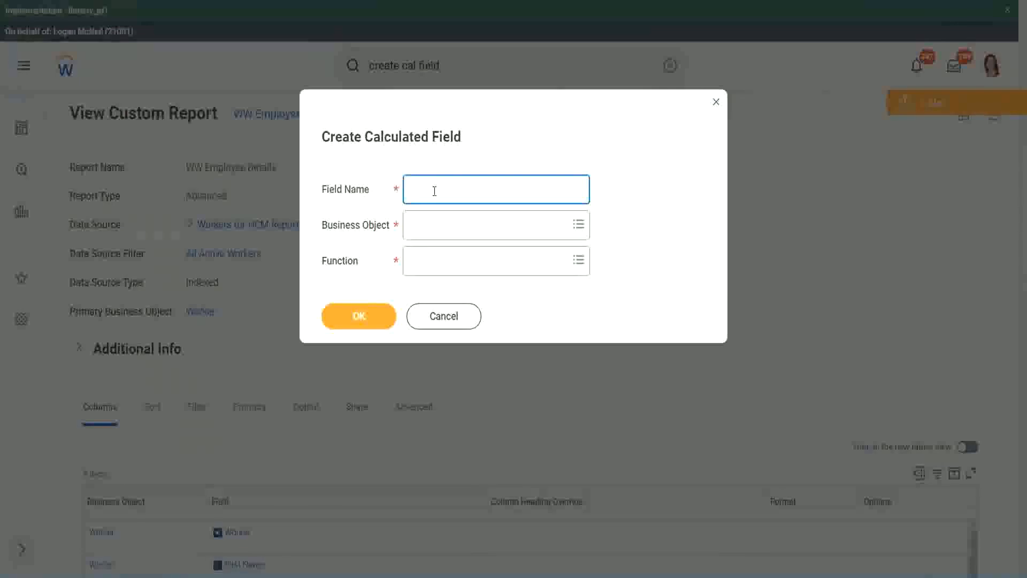
- Paste the copied name as the new calculated field's name and insert "Bands" after "Eval Exp"
{"action": "key", "text": "ctrl+v"}
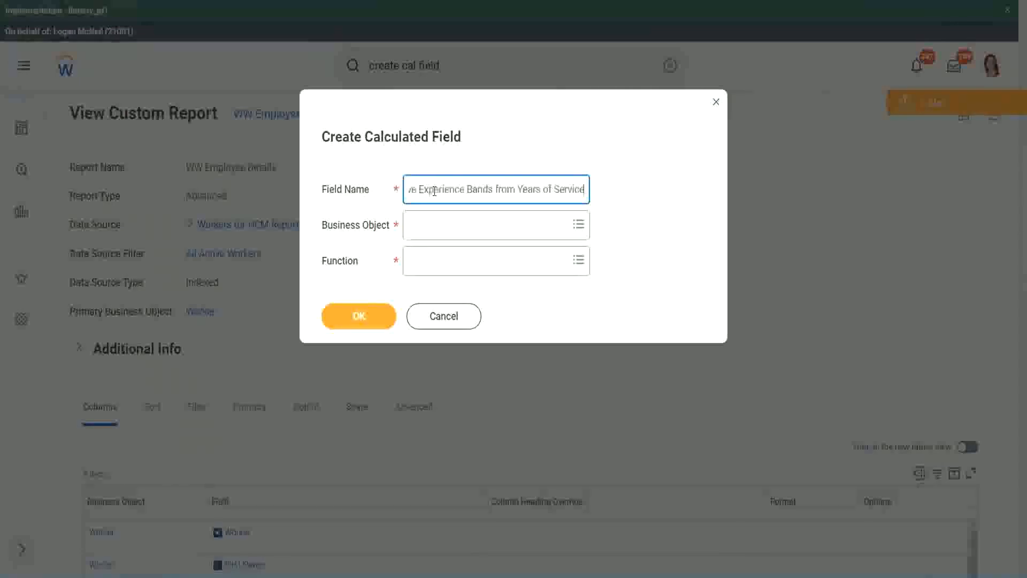
{"action": "left_click_drag", "start_coordinate": [459, 190], "coordinate": [374, 202]}
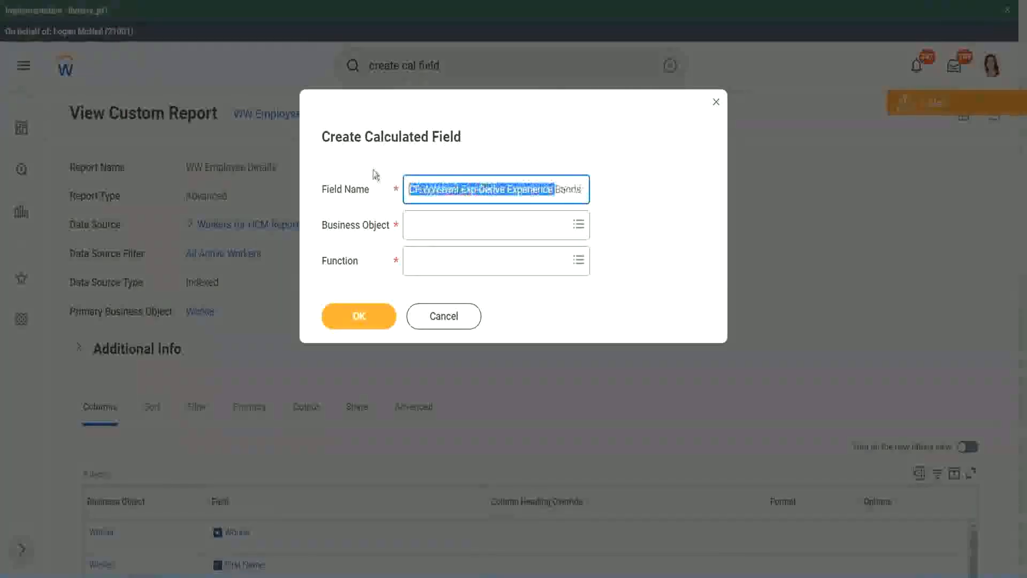
{"action": "left_click", "coordinate": [456, 186]}
{"action": "double_click", "coordinate": [467, 191]}
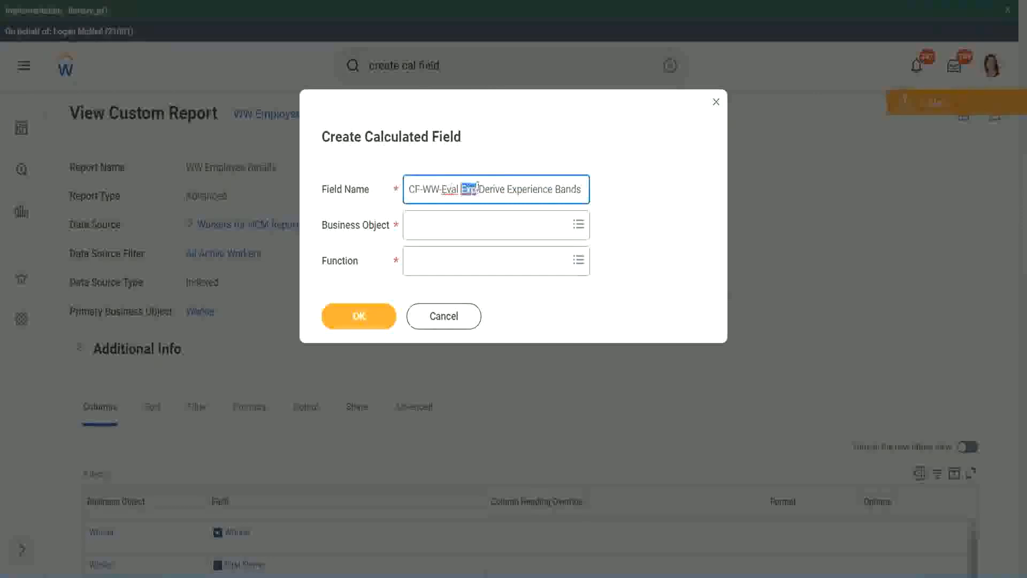
{"action": "left_click", "coordinate": [475, 190]}
{"action": "type", "text": "bands"}
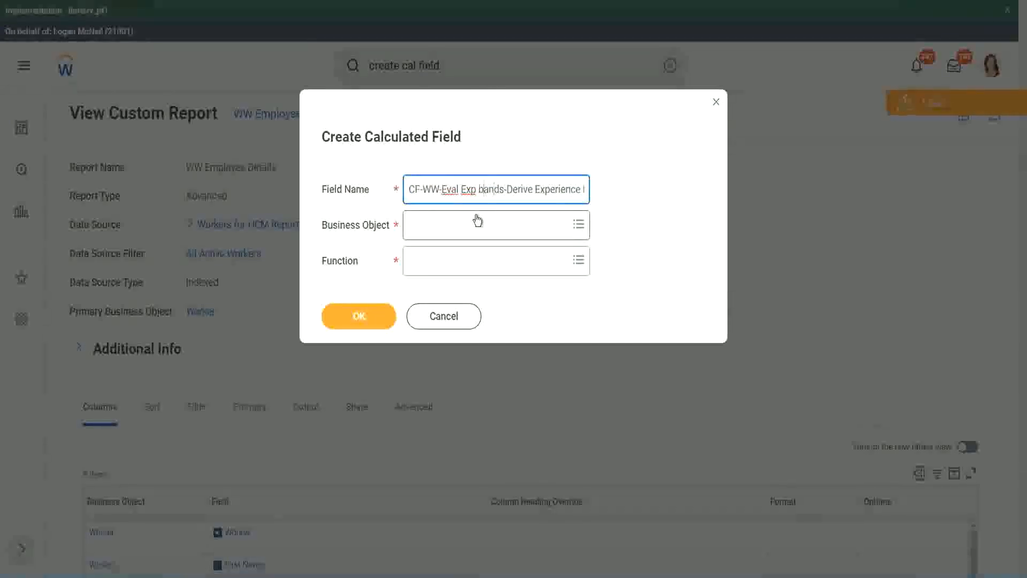
{"action": "key", "text": "shift+Right"}
{"action": "type", "text": "B"}
- Replace "Derive" with "Determine" so the field name reads CF-WW-Eval Exp Bands-Determine Experience Bands from Years of Service
{"action": "key", "text": "Right"}
{"action": "key", "text": "Right"}
{"action": "key", "text": "Right"}
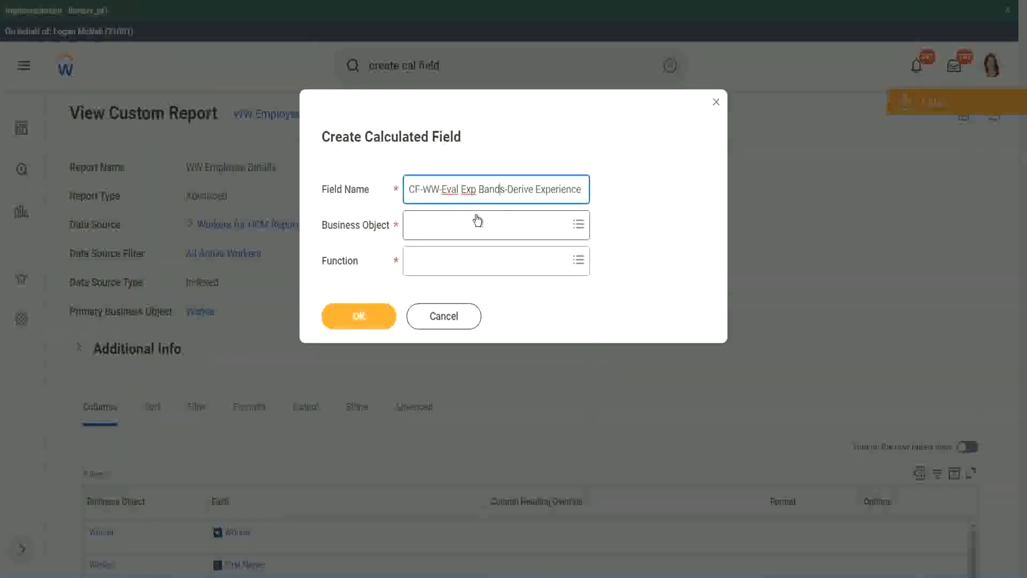
{"action": "key", "text": "Right"}
{"action": "key", "text": "Right"}
{"action": "key", "text": "Right"}
{"action": "key", "text": "Right"}
{"action": "key", "text": "Right"}
{"action": "key", "text": "Right"}
{"action": "key", "text": "Right"}
{"action": "key", "text": "Right"}
{"action": "key", "text": "Right"}
{"action": "key", "text": "Right"}
{"action": "key", "text": "Right"}
{"action": "key", "text": "Right"}
{"action": "key", "text": "Right"}
{"action": "key", "text": "Right"}
{"action": "key", "text": "Right"}
{"action": "key", "text": "Right"}
{"action": "key", "text": "Right"}
{"action": "key", "text": "Right"}
{"action": "key", "text": "Right"}
{"action": "key", "text": "Right"}
{"action": "key", "text": "Right"}
{"action": "key", "text": "Right"}
{"action": "key", "text": "Right"}
{"action": "key", "text": "Right"}
{"action": "key", "text": "Right"}
{"action": "key", "text": "Right"}
{"action": "key", "text": "Right"}
{"action": "key", "text": "Right"}
{"action": "key", "text": "Right"}
{"action": "key", "text": "Right"}
{"action": "key", "text": "Right"}
{"action": "key", "text": "Right"}
{"action": "key", "text": "Right"}
{"action": "key", "text": "Right"}
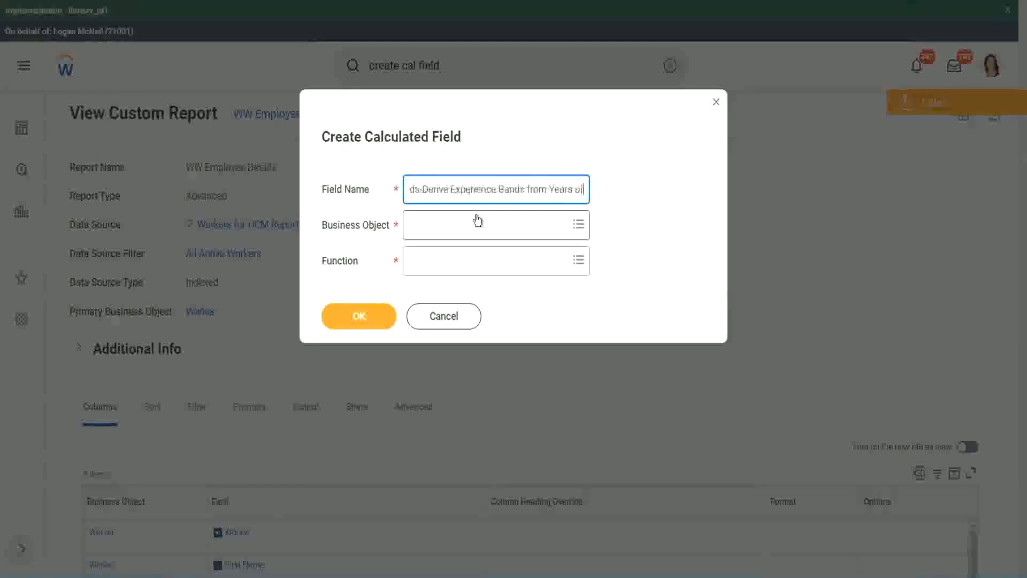
{"action": "key", "text": "Left"}
{"action": "key", "text": "Left"}
{"action": "key", "text": "Left"}
{"action": "key", "text": "Left"}
{"action": "key", "text": "Left"}
{"action": "key", "text": "Left"}
{"action": "key", "text": "Left"}
{"action": "key", "text": "Left"}
{"action": "key", "text": "Left"}
{"action": "key", "text": "Left"}
{"action": "key", "text": "Left"}
{"action": "key", "text": "Left"}
{"action": "key", "text": "Left"}
{"action": "key", "text": "Left"}
{"action": "key", "text": "Left"}
{"action": "key", "text": "Left"}
{"action": "key", "text": "Left"}
{"action": "key", "text": "Left"}
{"action": "key", "text": "Left"}
{"action": "key", "text": "Left"}
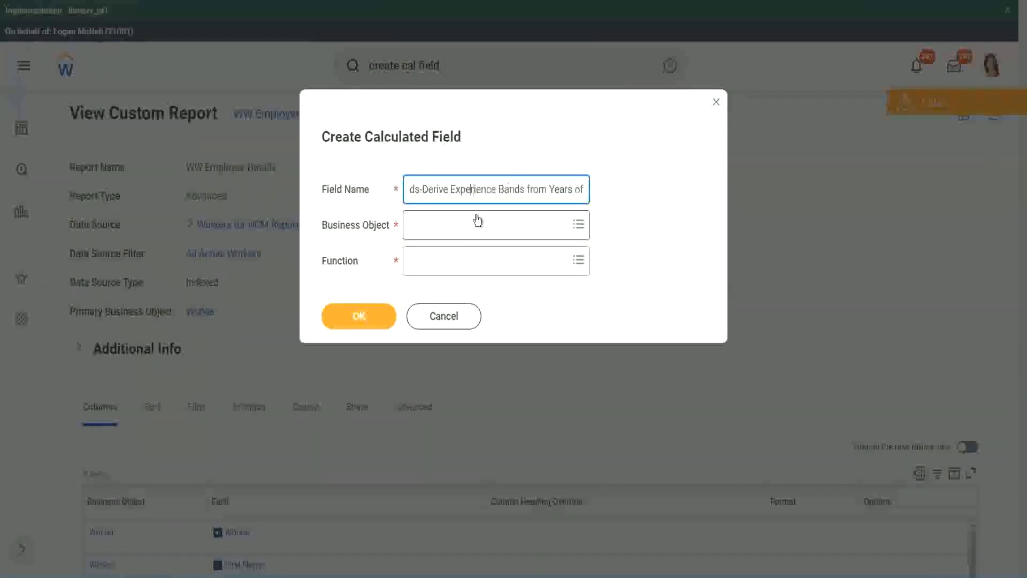
{"action": "key", "text": "Left"}
{"action": "key", "text": "Left"}
{"action": "key", "text": "shift+Left"}
{"action": "key", "text": "shift+Left"}
{"action": "key", "text": "shift+Left"}
{"action": "key", "text": "shift+Left"}
{"action": "key", "text": "shift+Left"}
{"action": "key", "text": "shift+Left"}
{"action": "type", "text": "Determine"}
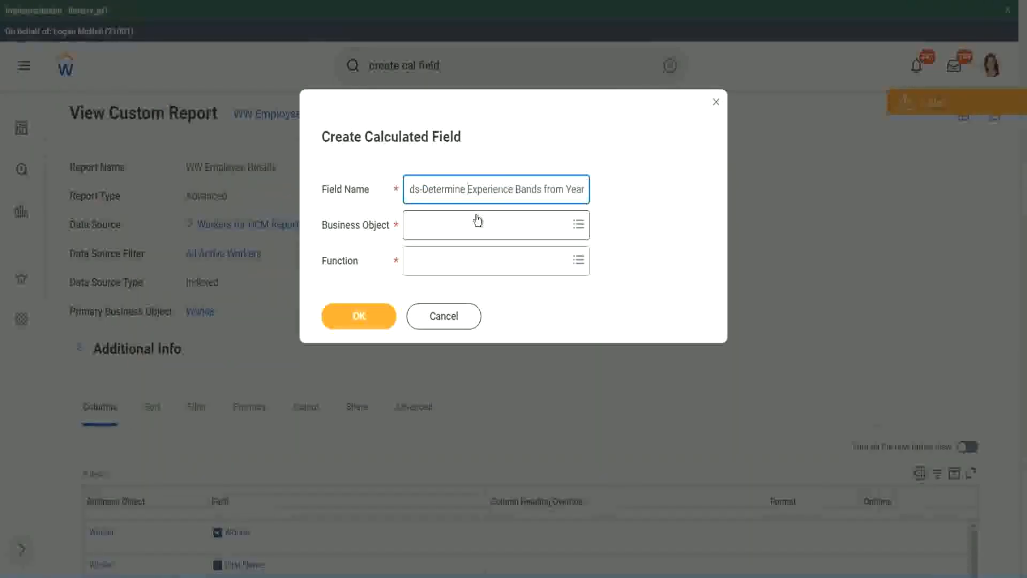
{"action": "key", "text": "Right"}
{"action": "key", "text": "Right"}
{"action": "key", "text": "Right"}
{"action": "key", "text": "Right"}
{"action": "key", "text": "Right"}
{"action": "key", "text": "Right"}
{"action": "key", "text": "Right"}
{"action": "key", "text": "Right"}
{"action": "key", "text": "Right"}
{"action": "key", "text": "Right"}
{"action": "key", "text": "Right"}
{"action": "key", "text": "Right"}
{"action": "key", "text": "Right"}
{"action": "key", "text": "Right"}
{"action": "key", "text": "Right"}
{"action": "key", "text": "Right"}
{"action": "key", "text": "Right"}
{"action": "key", "text": "Right"}
{"action": "key", "text": "Right"}
{"action": "key", "text": "Right"}
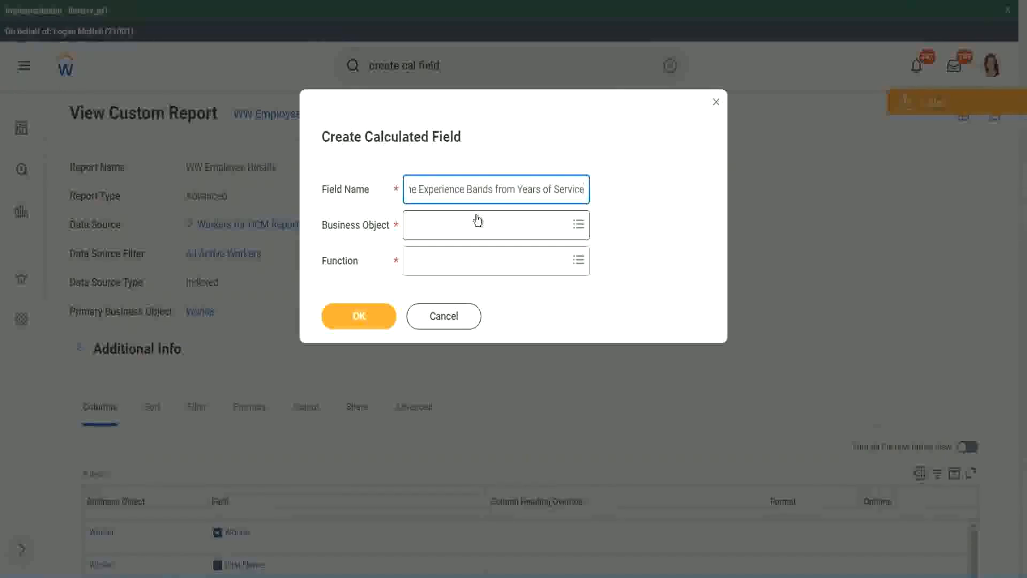
- Set the new calculated field's business object to Worker and its function to Evaluate Expression Band
{"action": "left_click", "coordinate": [458, 227]}
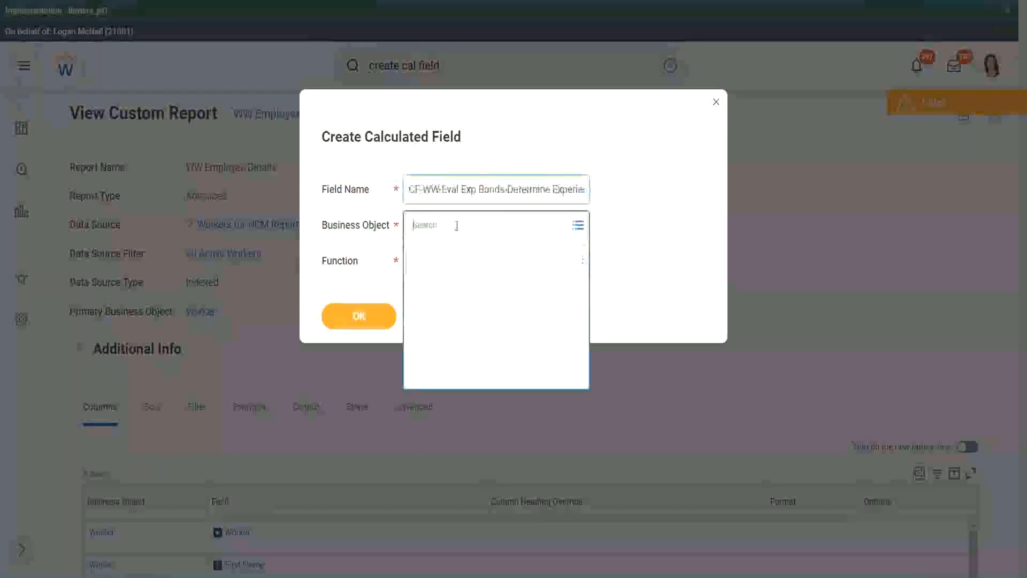
{"action": "type", "text": "worker"}
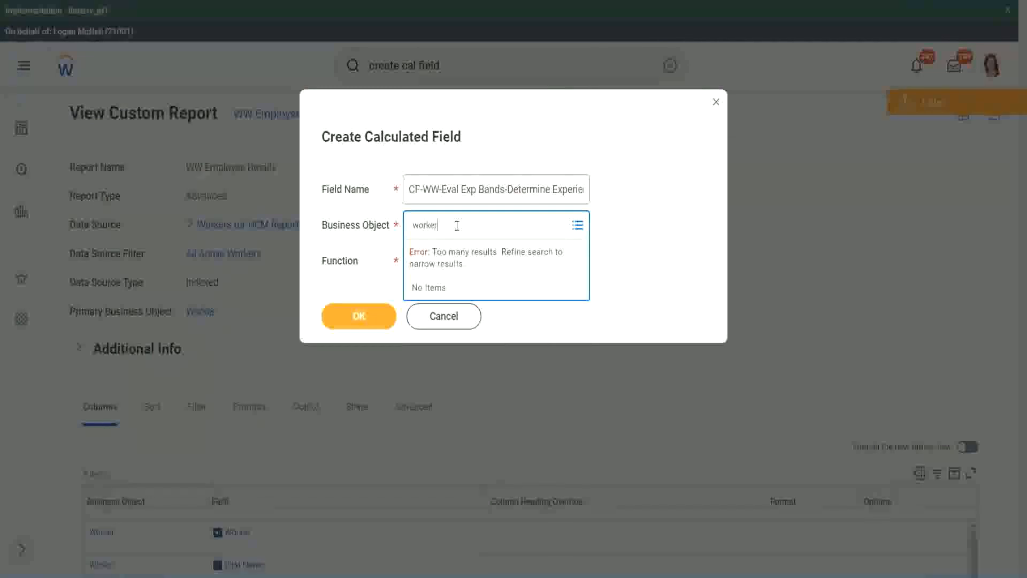
{"action": "key", "text": "Return"}
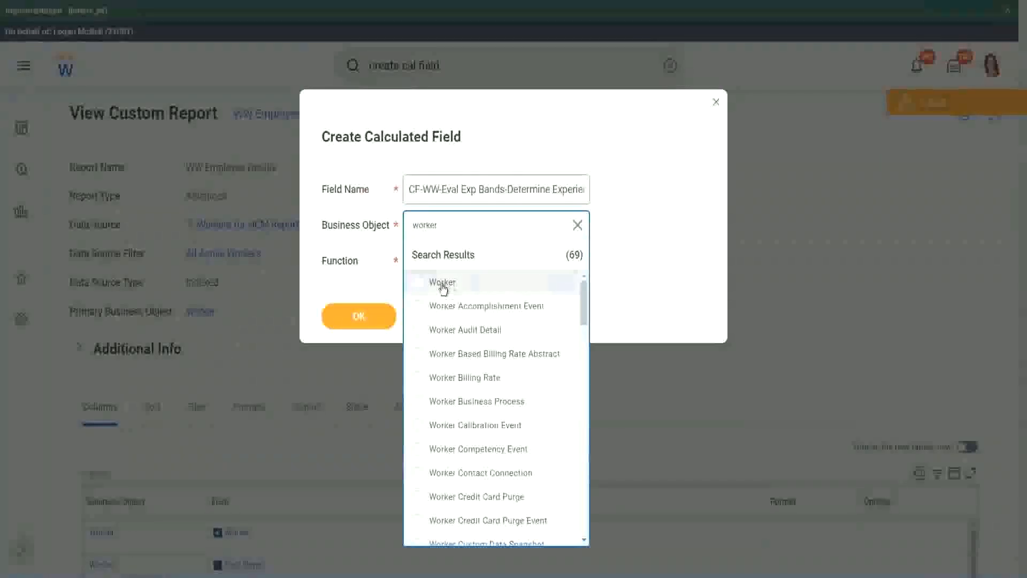
{"action": "left_click", "coordinate": [430, 282]}
{"action": "left_click", "coordinate": [434, 259]}
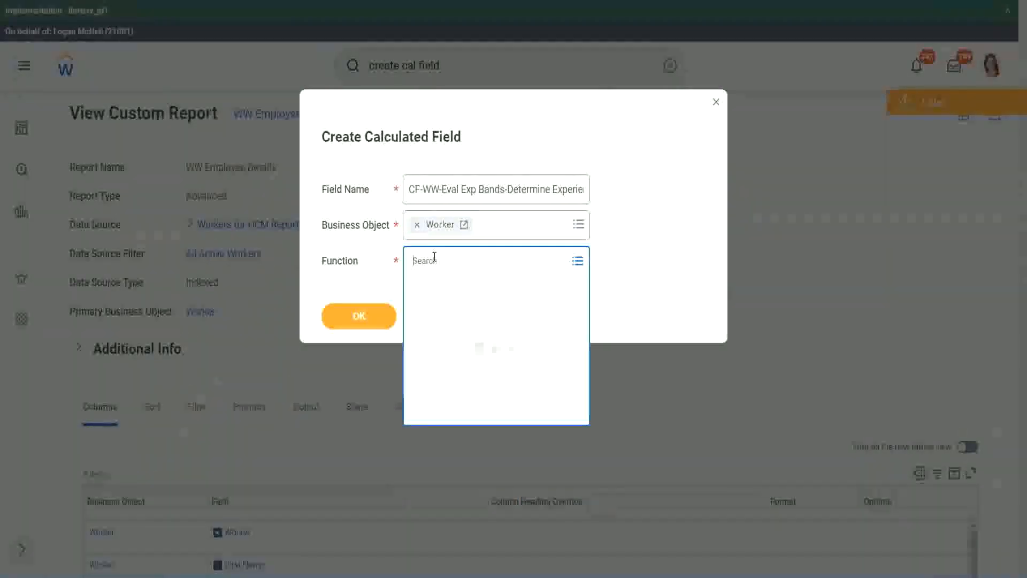
{"action": "type", "text": "eval ex"}
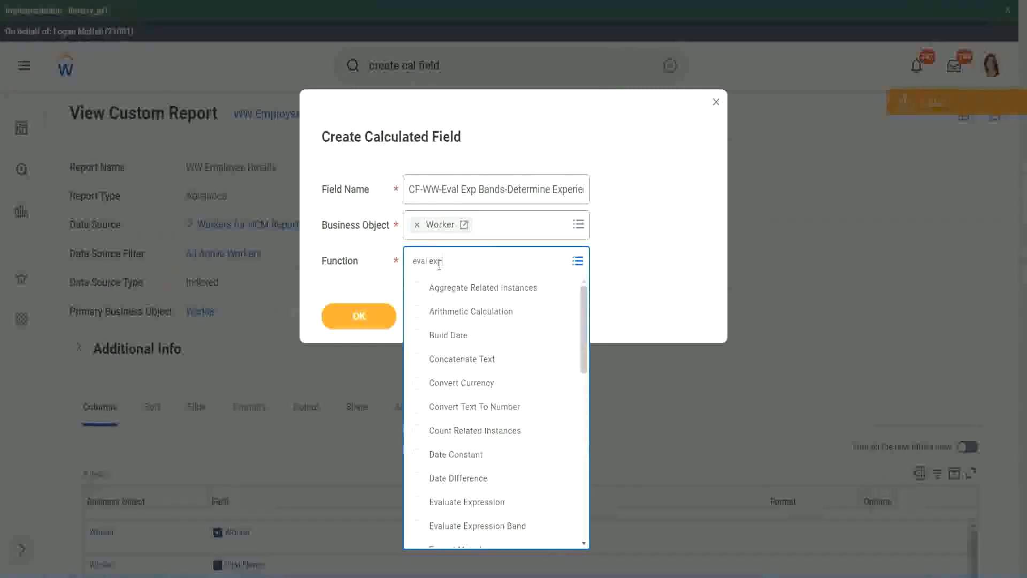
{"action": "type", "text": "p"}
{"action": "key", "text": "Return"}
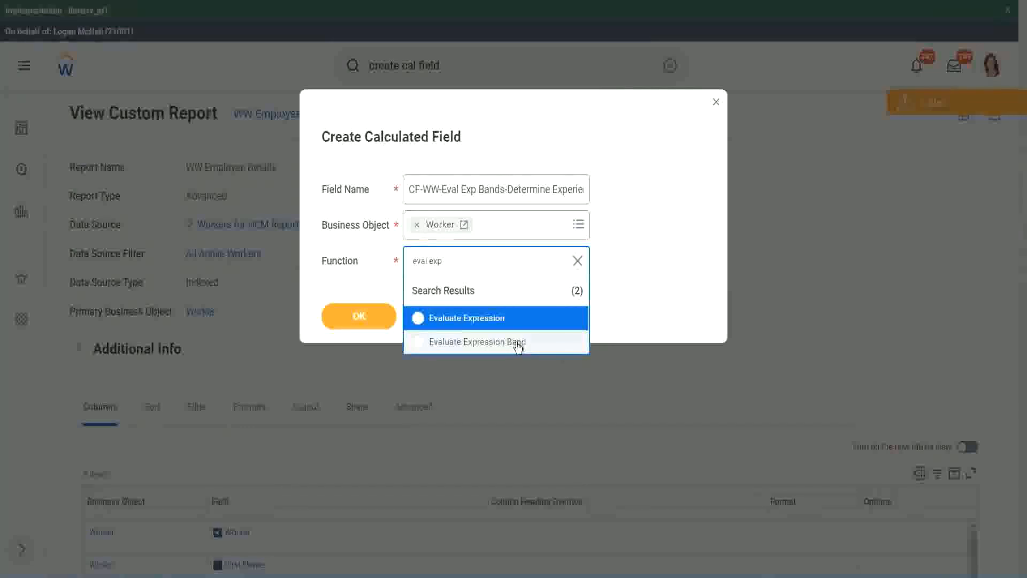
{"action": "left_click", "coordinate": [518, 348]}
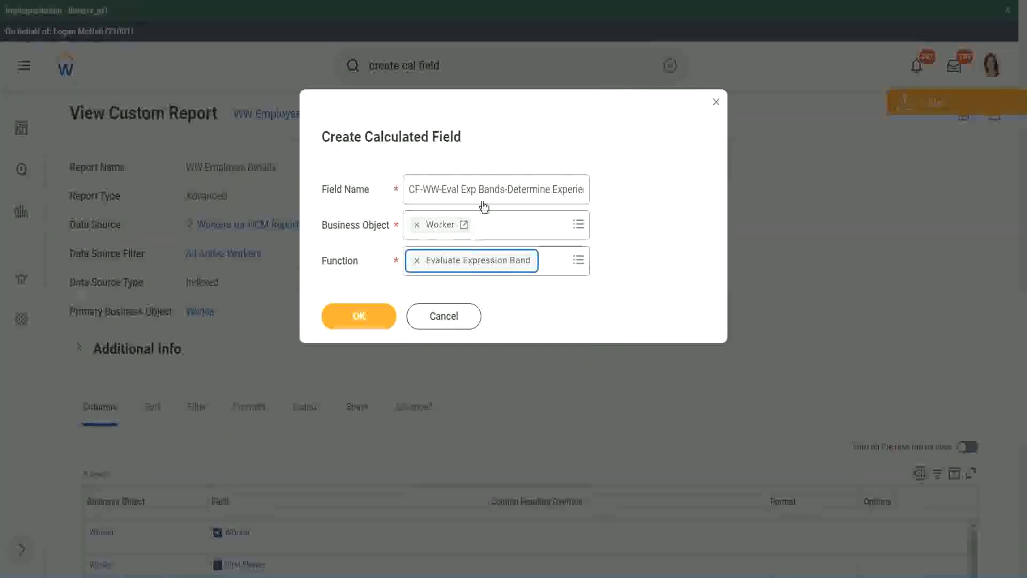
- Change "Bands" to "Band" after "Eval Exp" in the field name and confirm the creation dialog
{"action": "left_click", "coordinate": [503, 188]}
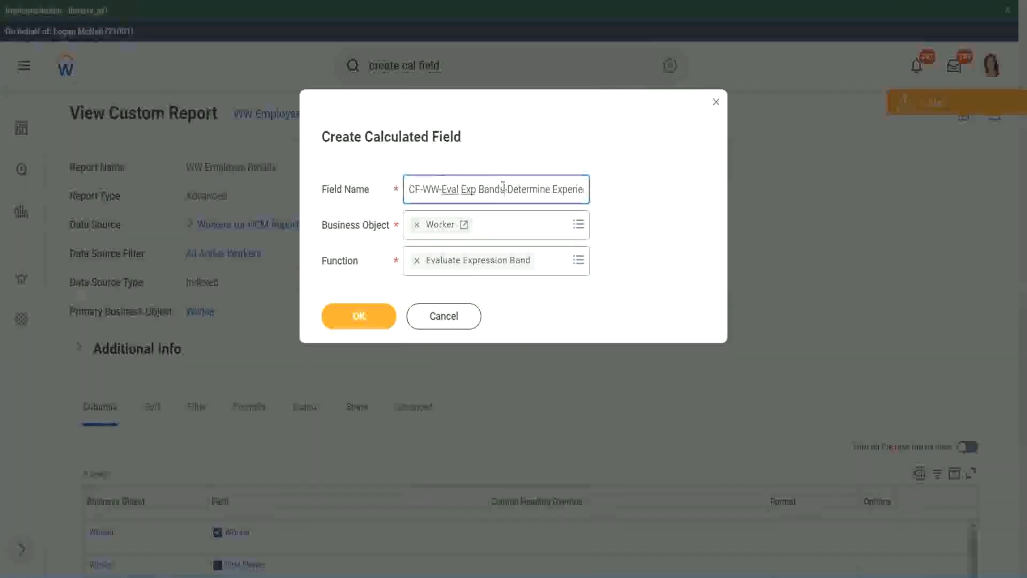
{"action": "key", "text": "BackSpace"}
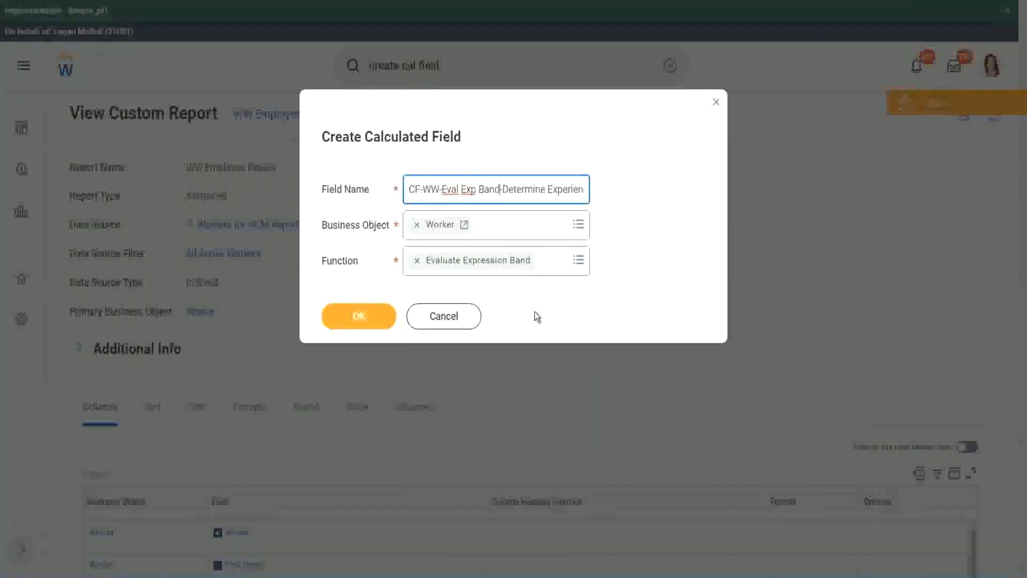
{"action": "left_click", "coordinate": [363, 319]}
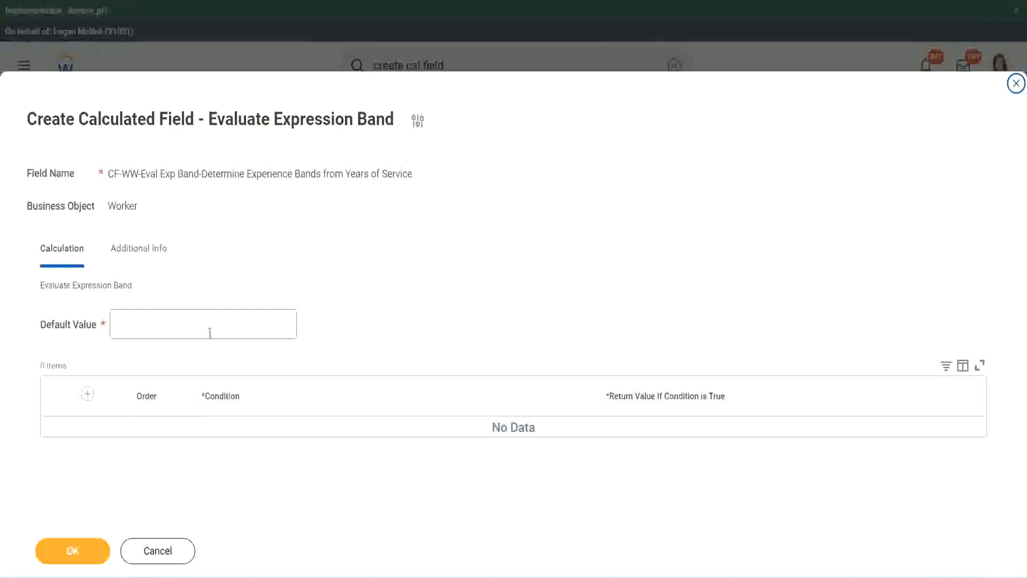
- Set the default value to "-" and add the first condition row
{"action": "left_click", "coordinate": [149, 330]}
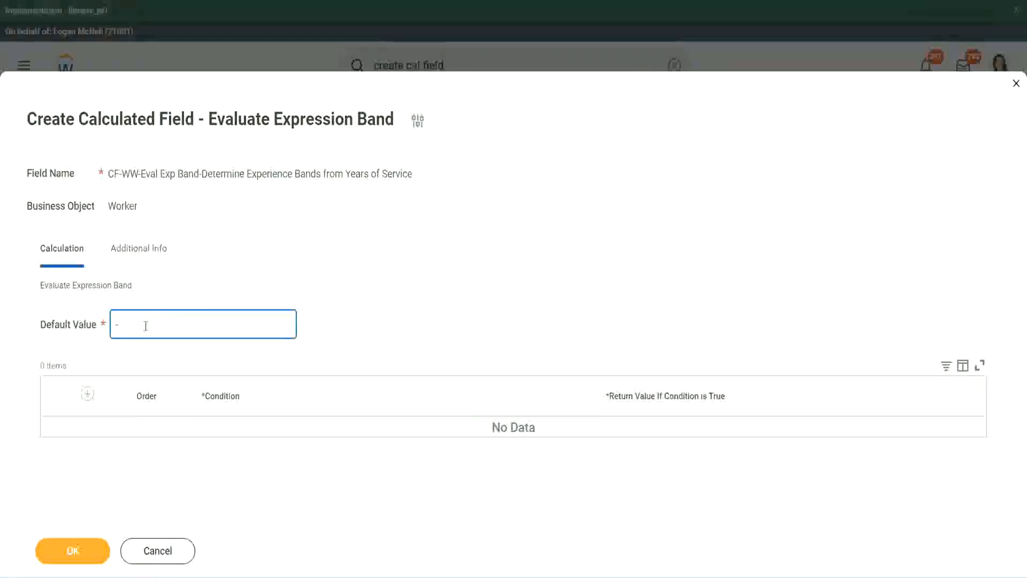
{"action": "left_click", "coordinate": [87, 393]}
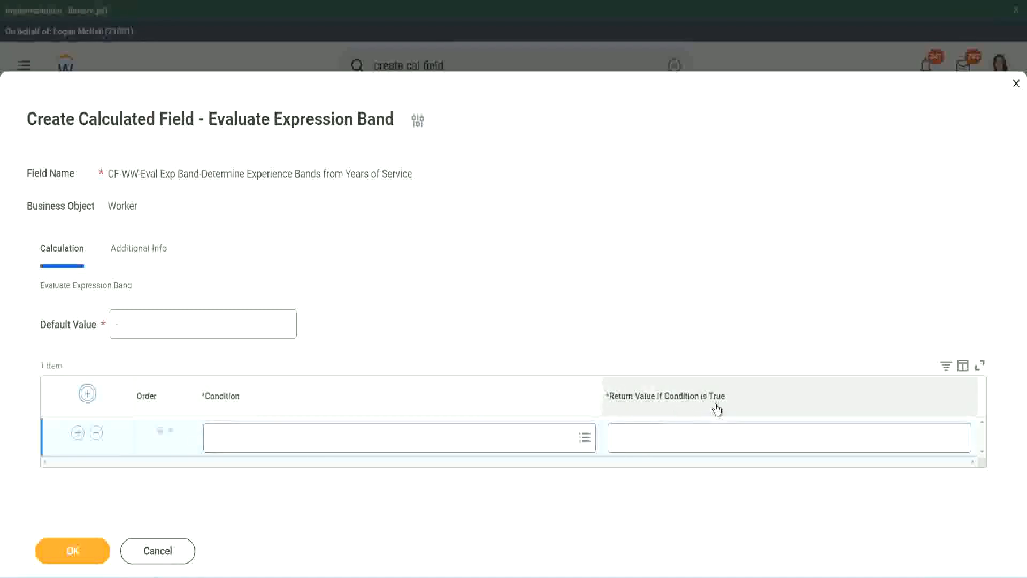
{"action": "left_click", "coordinate": [669, 437]}
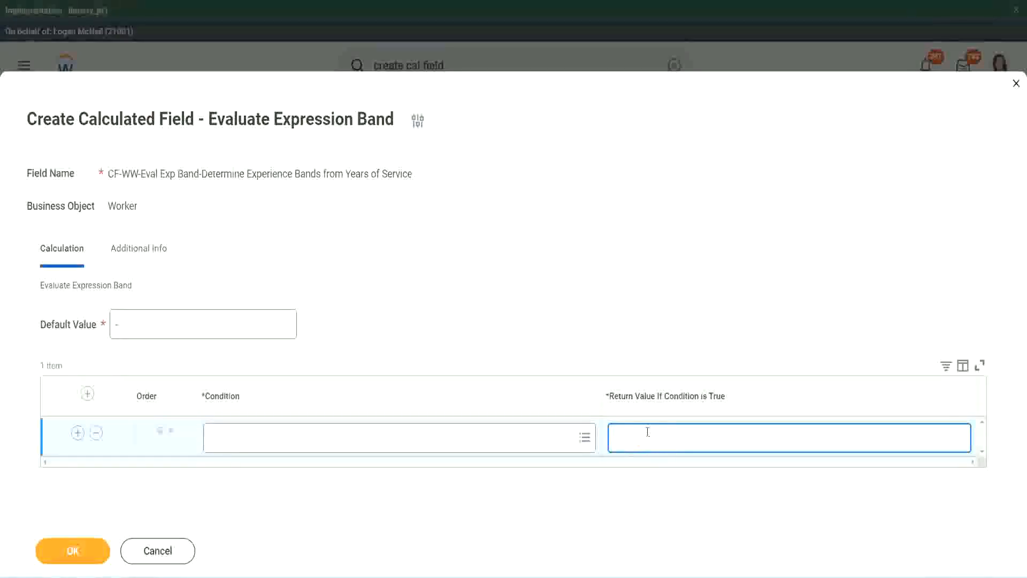
{"action": "type", "text": "adkjdjaidjaijdiaj"}
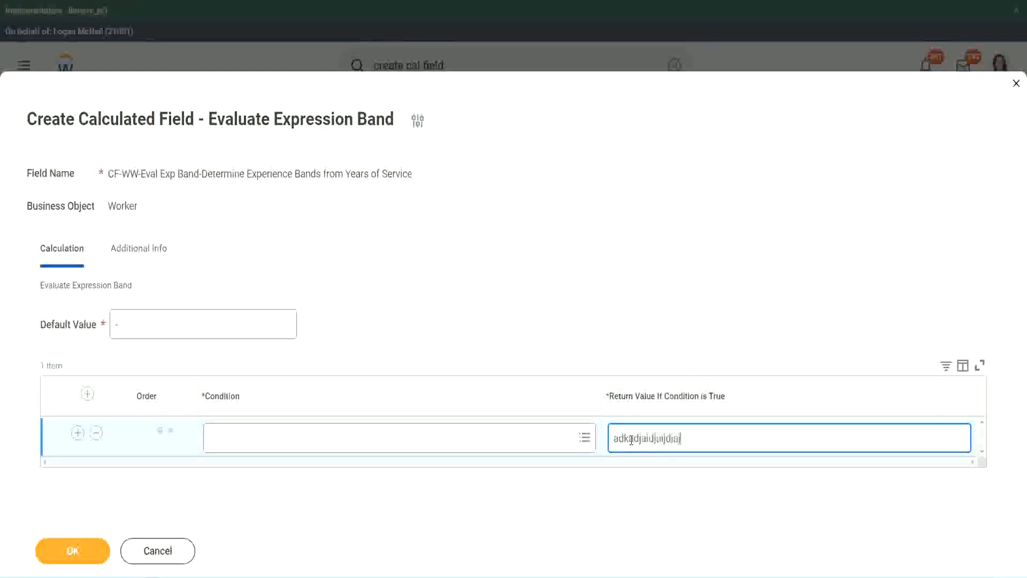
{"action": "key", "text": "BackSpace"}
{"action": "key", "text": "BackSpace"}
{"action": "key", "text": "BackSpace"}
{"action": "key", "text": "BackSpace"}
{"action": "key", "text": "BackSpace"}
{"action": "key", "text": "BackSpace"}
{"action": "key", "text": "BackSpace"}
{"action": "key", "text": "BackSpace"}
{"action": "key", "text": "BackSpace"}
{"action": "key", "text": "BackSpace"}
{"action": "key", "text": "BackSpace"}
{"action": "key", "text": "BackSpace"}
{"action": "key", "text": "BackSpace"}
{"action": "key", "text": "BackSpace"}
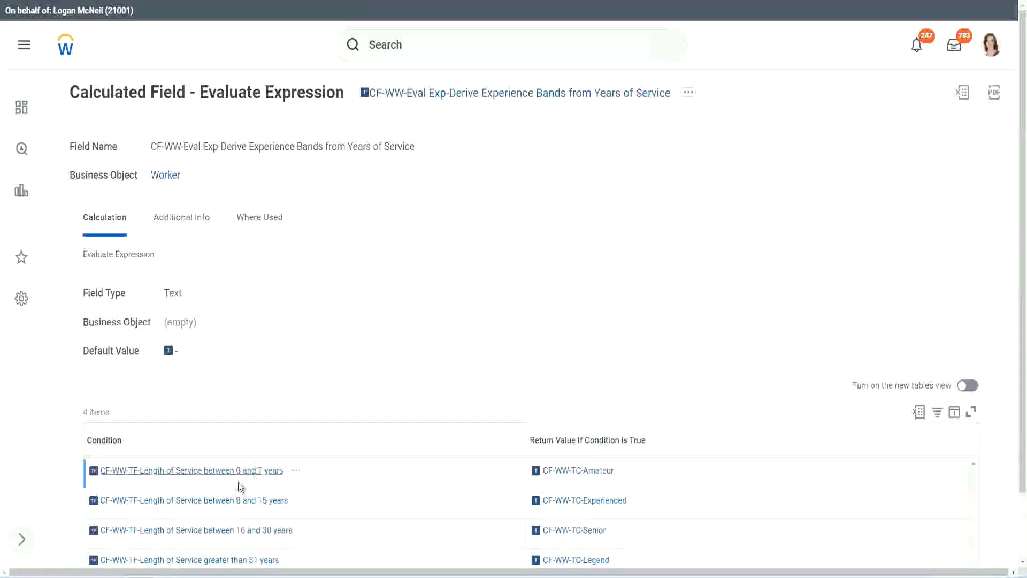
- Copy CF-WW-TF-Length of Service between 0 and 7 years from the existing field into the first row's condition, with return value Amateur
{"action": "right_click", "coordinate": [237, 479]}
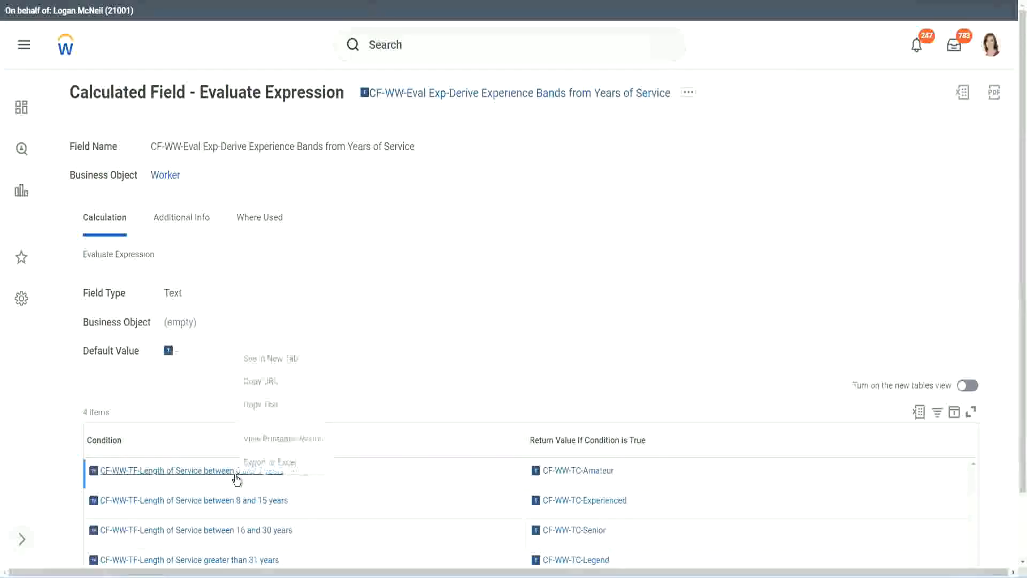
{"action": "left_click", "coordinate": [279, 404]}
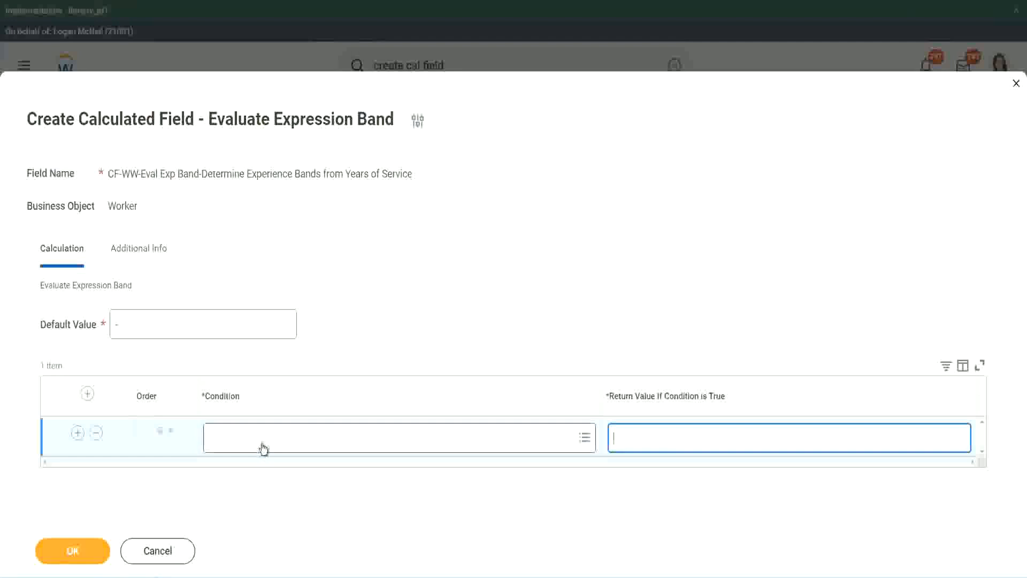
{"action": "left_click", "coordinate": [259, 442]}
{"action": "key", "text": "ctrl+v"}
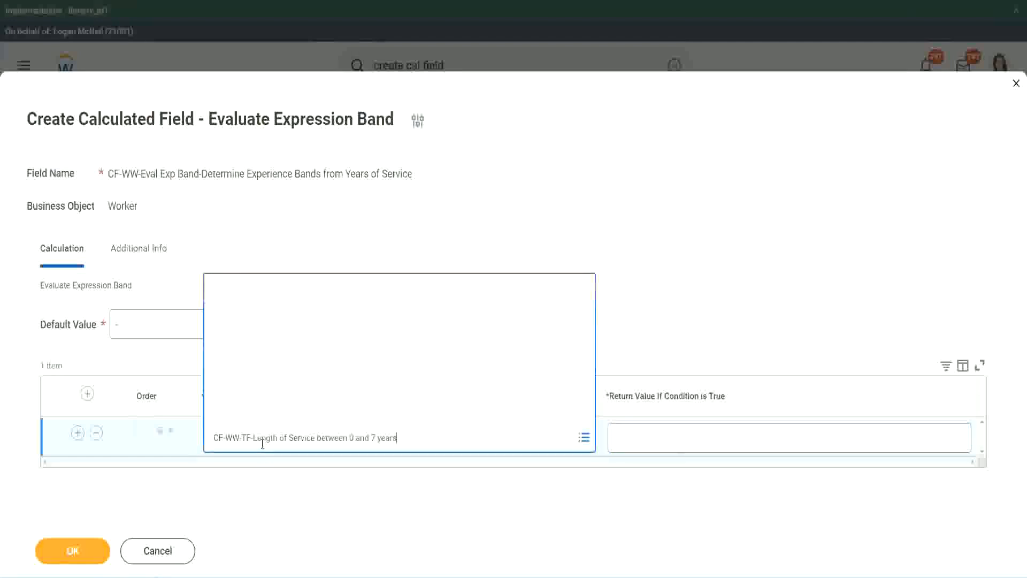
{"action": "key", "text": "Return"}
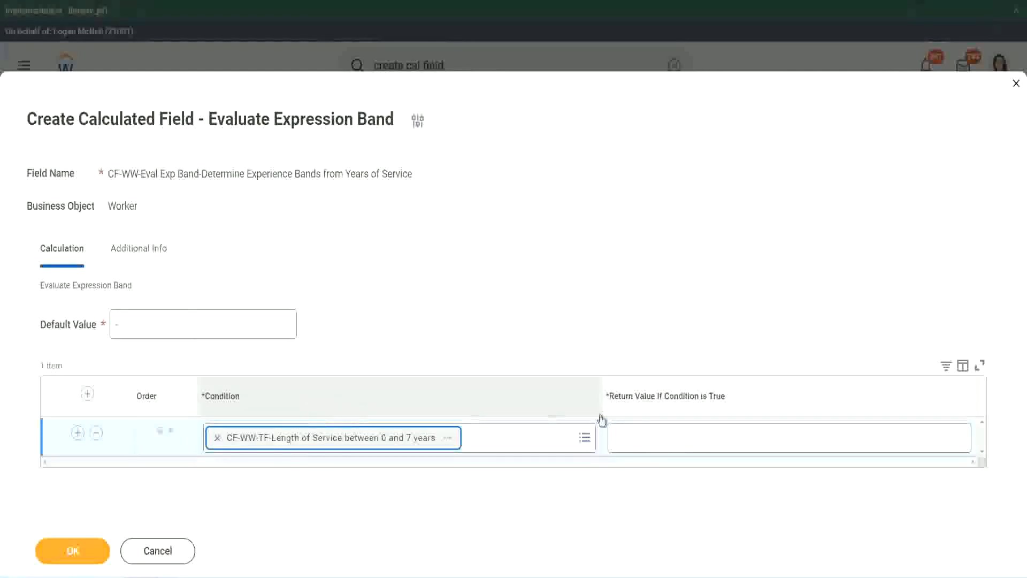
{"action": "left_click", "coordinate": [649, 428]}
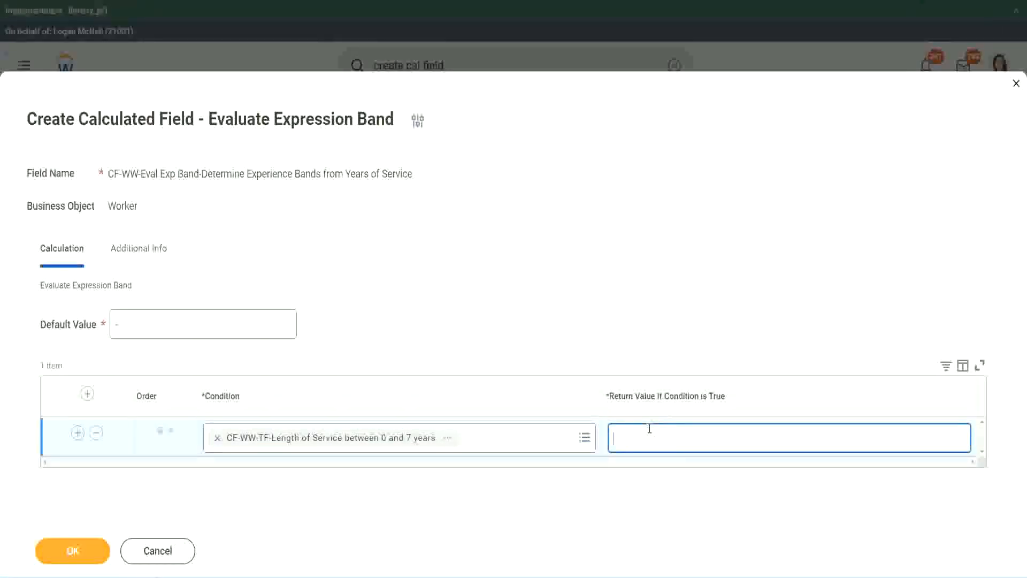
{"action": "type", "text": "Amateur"}
- Add three more condition rows below the Amateur row
{"action": "left_click", "coordinate": [77, 432]}
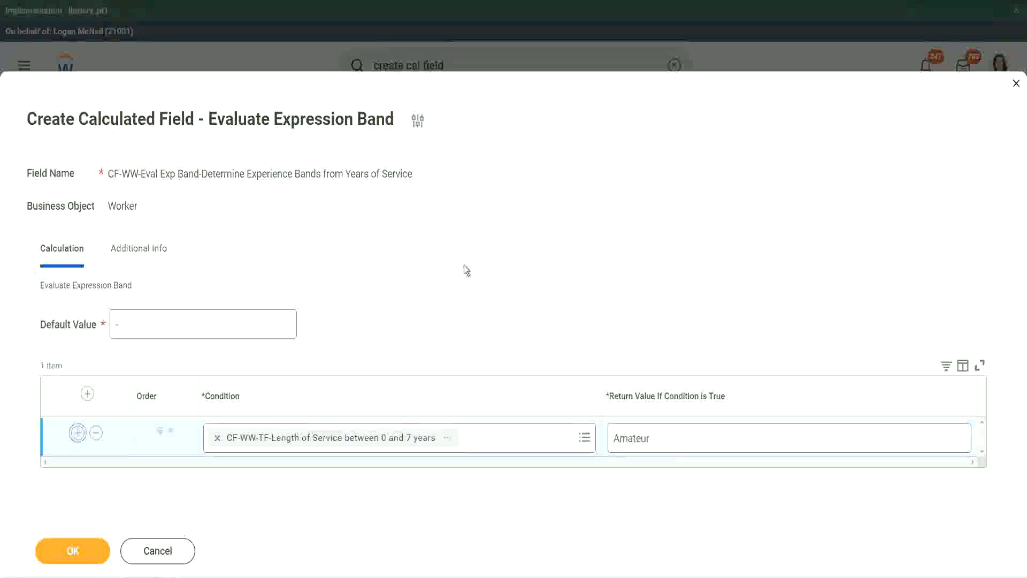
{"action": "left_click", "coordinate": [77, 471]}
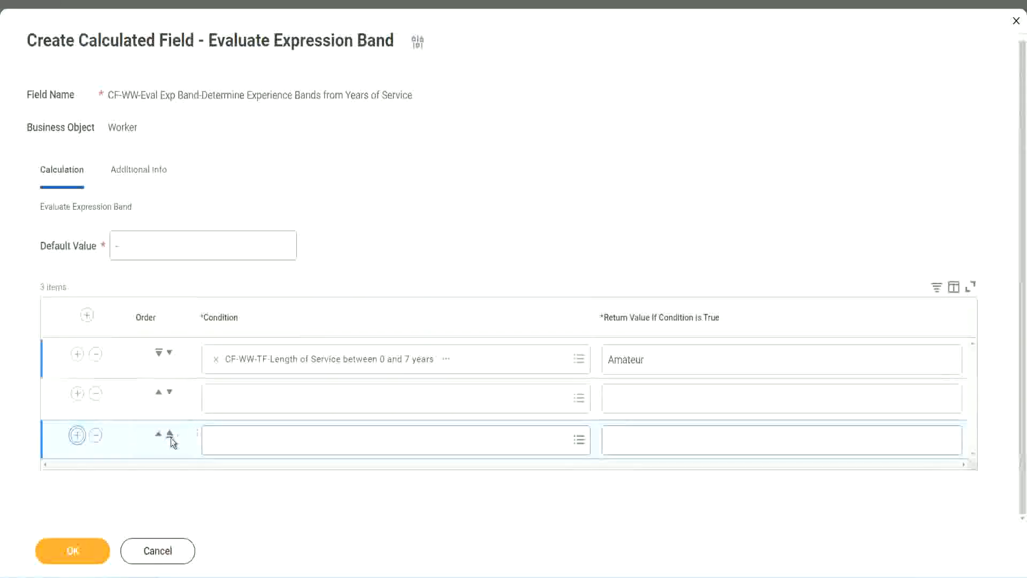
{"action": "left_click", "coordinate": [77, 435]}
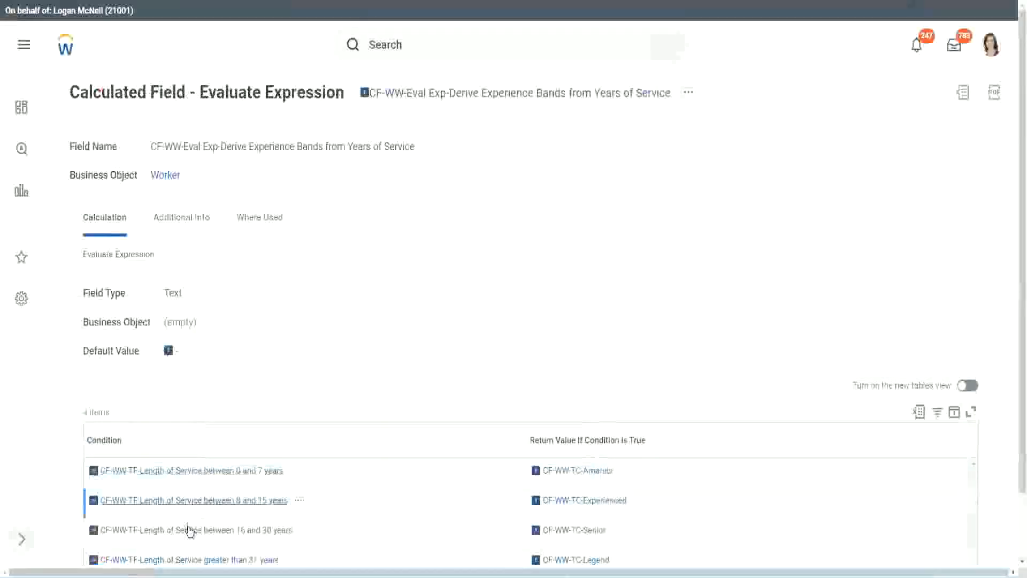
- Copy the 16 and 30 years condition from the existing field into the second row and move that row down to third place
{"action": "right_click", "coordinate": [190, 528]}
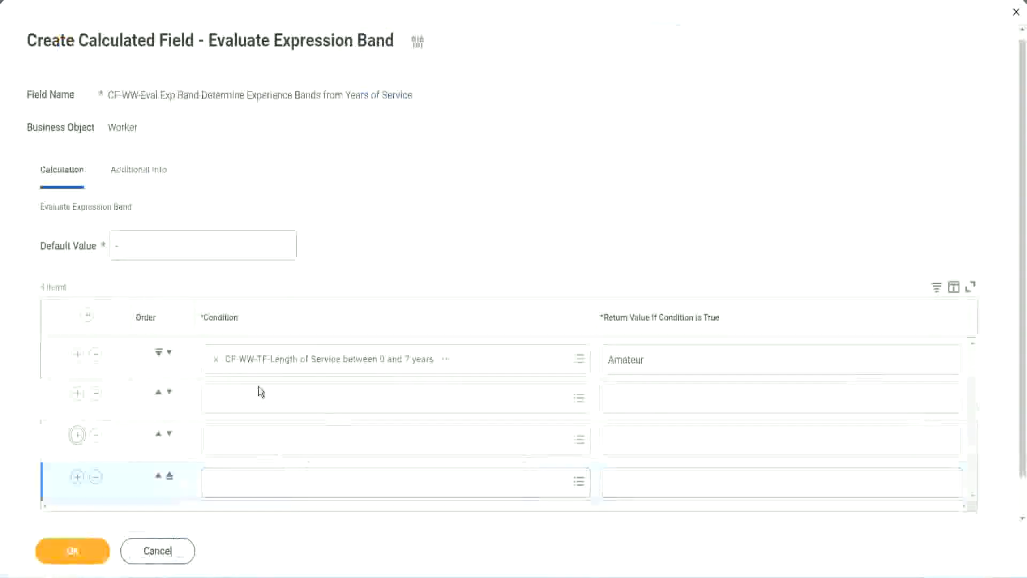
{"action": "left_click", "coordinate": [261, 396]}
{"action": "key", "text": "ctrl+v"}
{"action": "key", "text": "Return"}
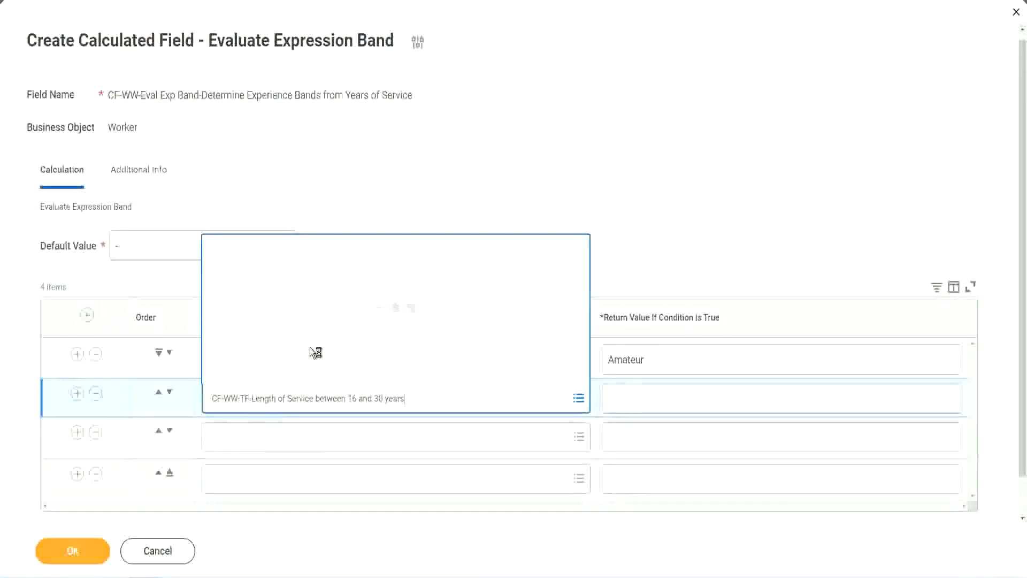
{"action": "left_click", "coordinate": [169, 395]}
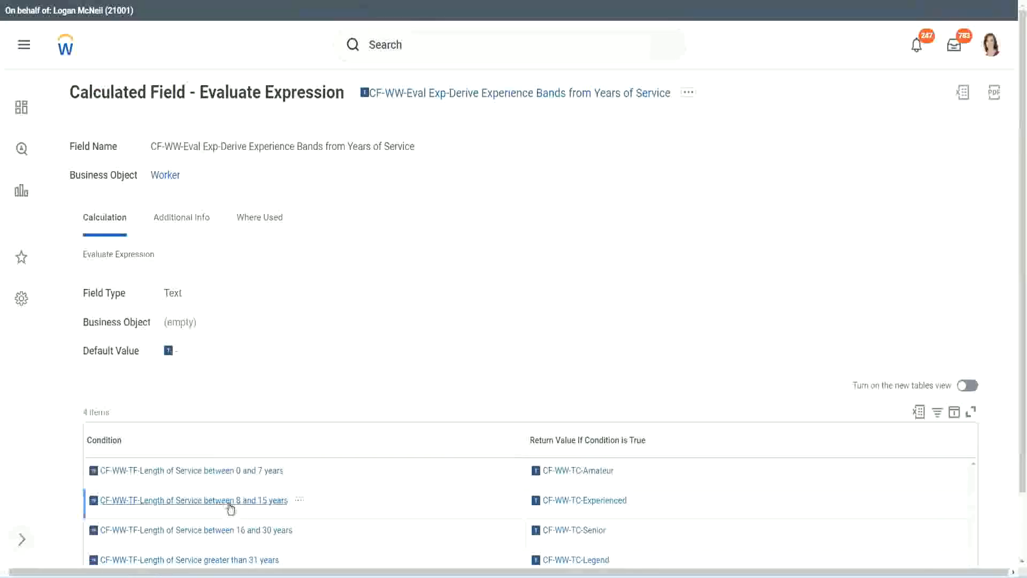
- Copy CF-WW-TF-Length of Service between 8 and 15 years from the existing field into the second row's condition
{"action": "right_click", "coordinate": [231, 508]}
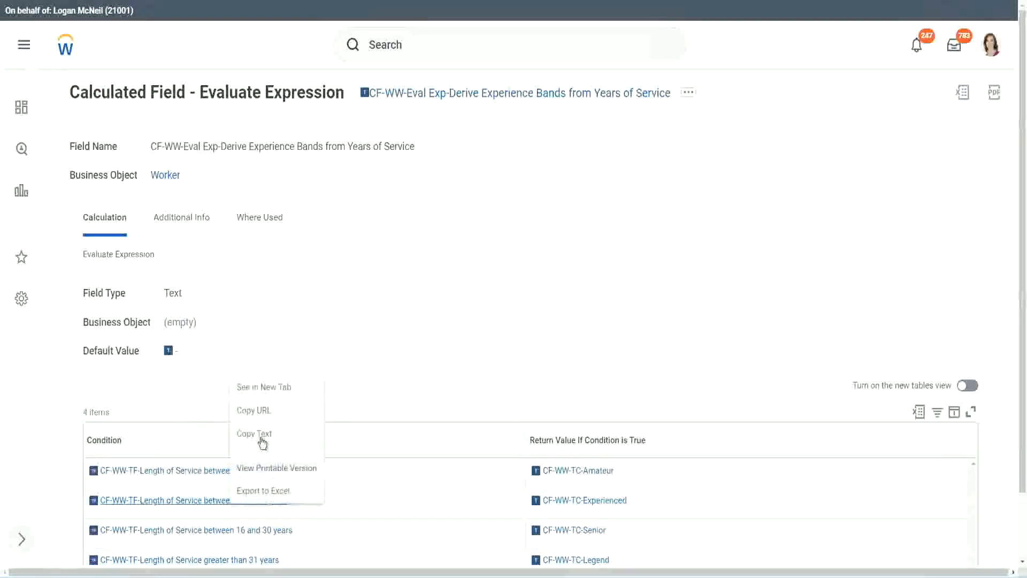
{"action": "left_click", "coordinate": [240, 432]}
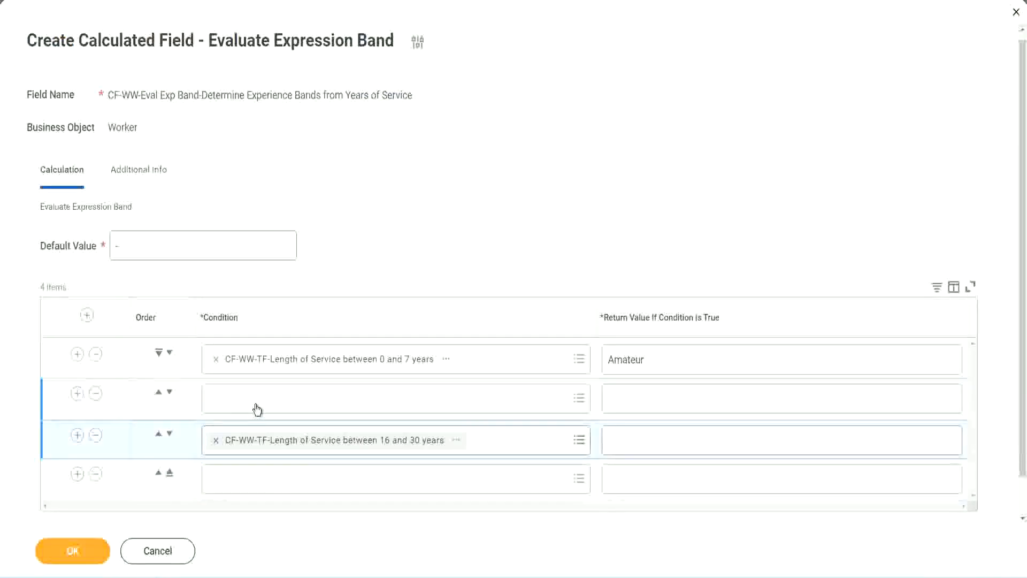
{"action": "left_click", "coordinate": [257, 409]}
{"action": "key", "text": "ctrl+v"}
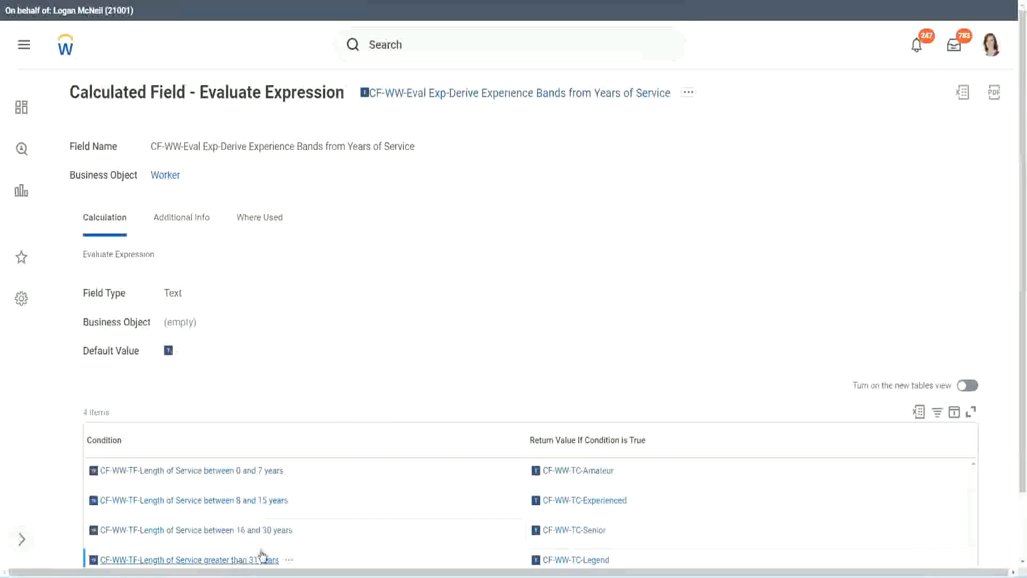
- Copy CF-WW-TF-Length of Service greater than 31 years from the existing field into the fourth row's condition
{"action": "right_click", "coordinate": [262, 556]}
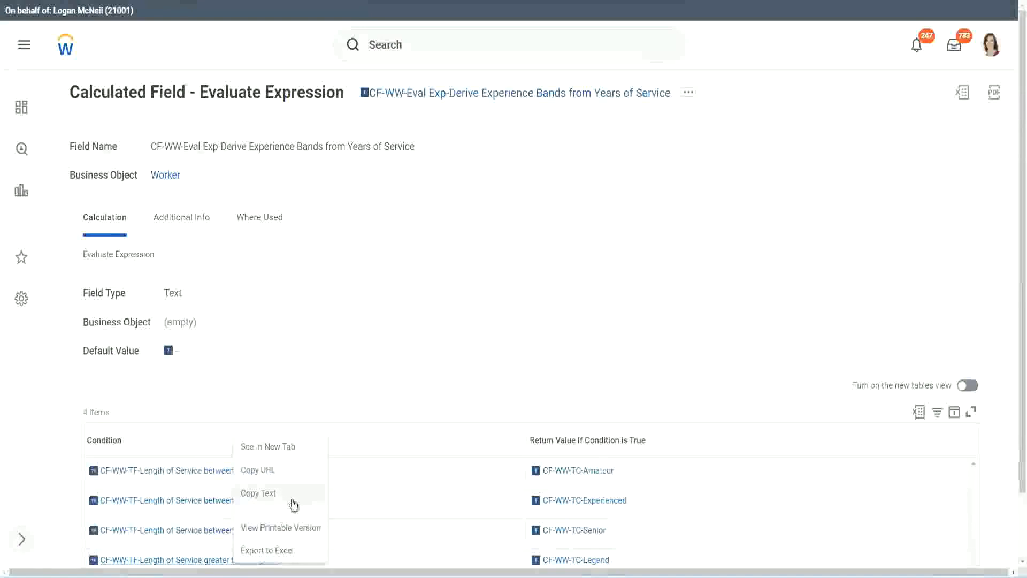
{"action": "left_click", "coordinate": [293, 497]}
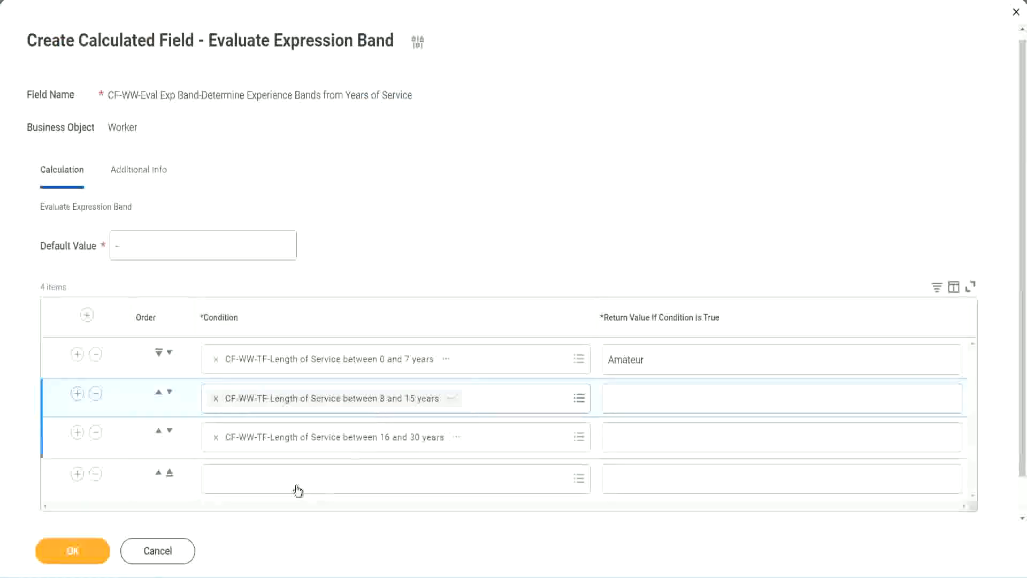
{"action": "key", "text": "ctrl+v"}
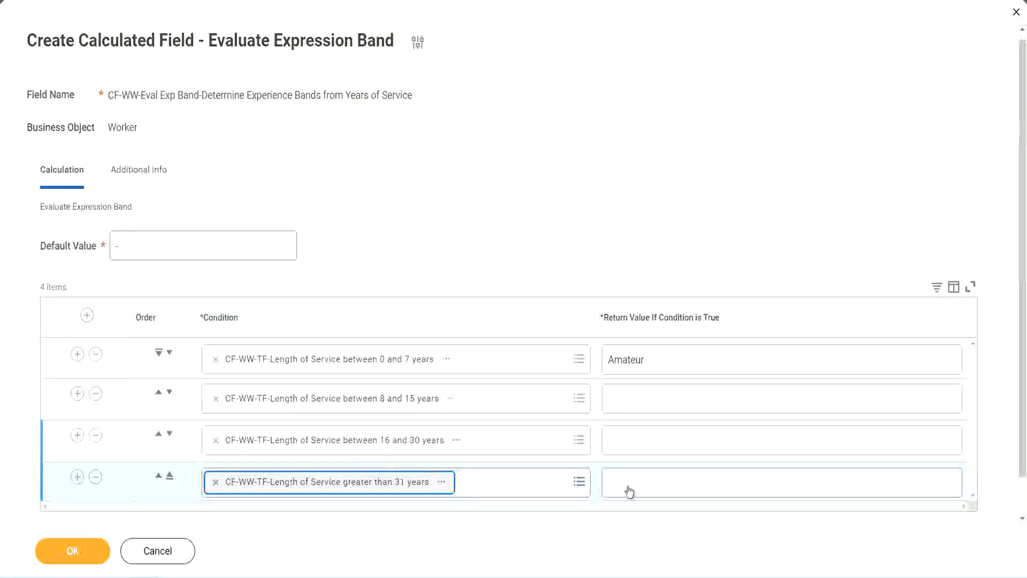
- Set the return values to Legend for the fourth condition, Senior for the third and Experienced for the second, and save the calculated field
{"action": "left_click", "coordinate": [674, 481]}
{"action": "type", "text": "Le"}
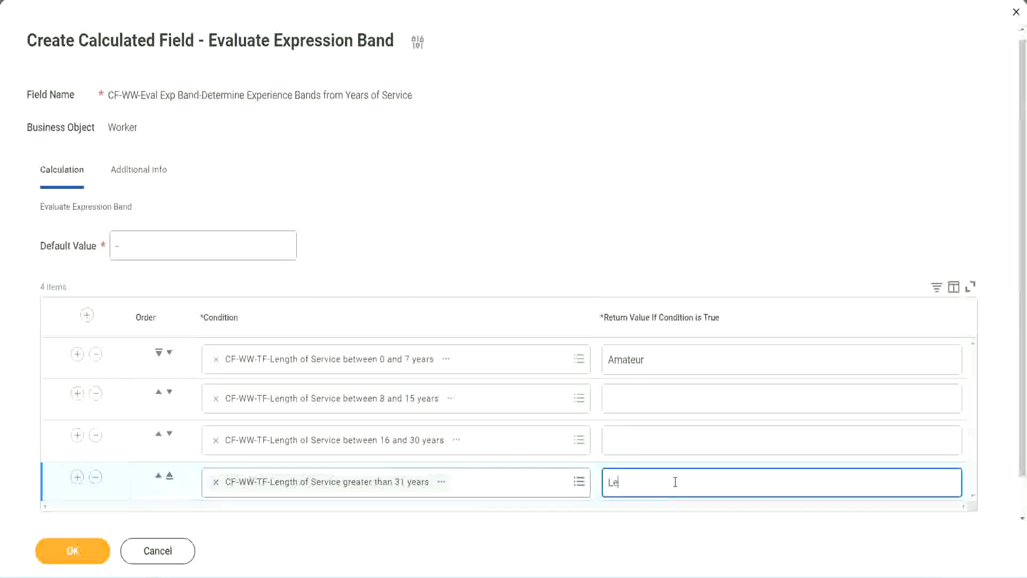
{"action": "type", "text": "gend"}
{"action": "left_click", "coordinate": [632, 439]}
{"action": "type", "text": "Senior"}
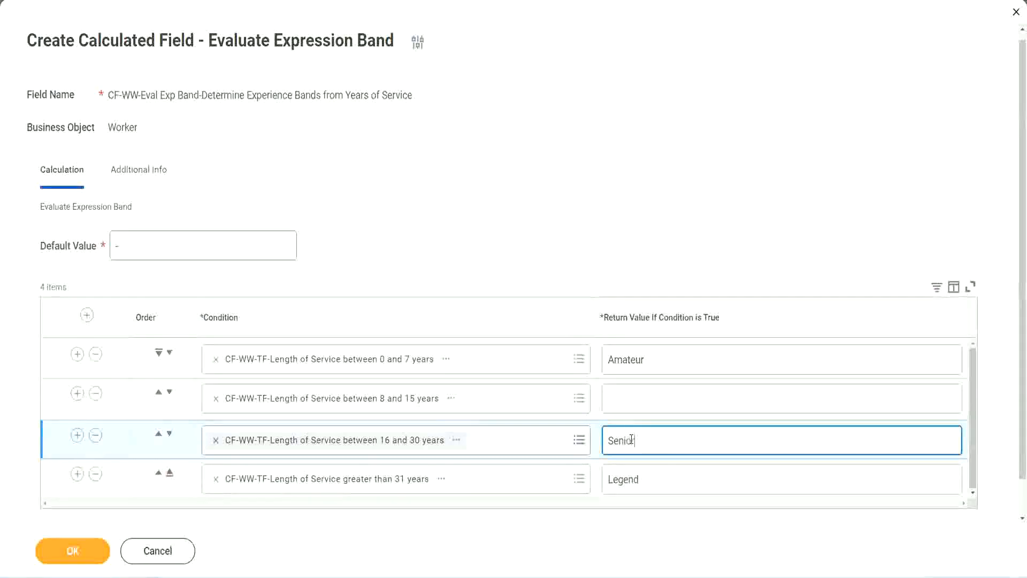
{"action": "left_click", "coordinate": [647, 400]}
{"action": "type", "text": "Ex"}
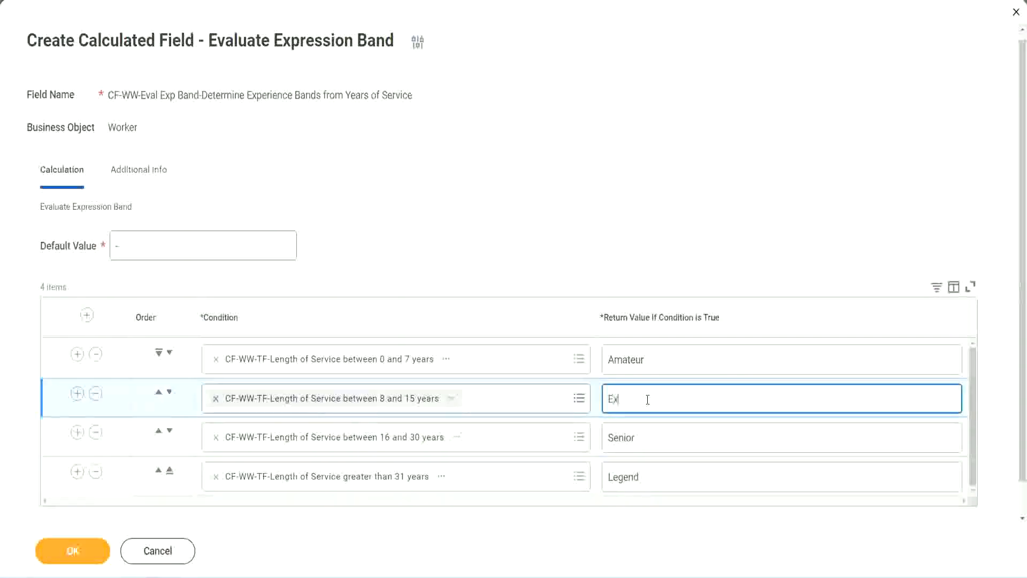
{"action": "type", "text": "perienced"}
{"action": "left_click", "coordinate": [72, 551]}
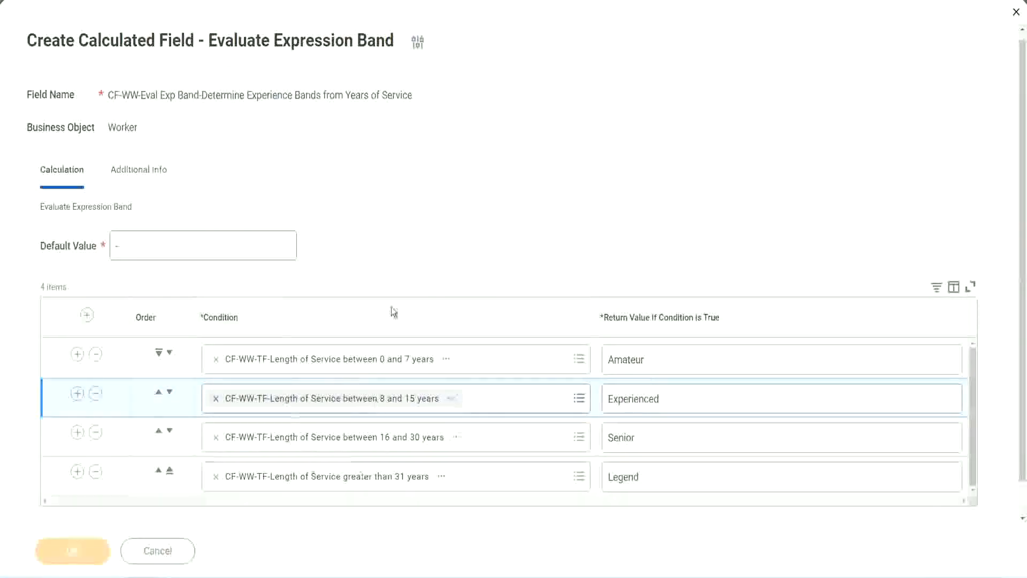
- Check the return value of each saved condition and copy the new calculated field's name from the save confirmation
{"action": "scroll", "coordinate": [352, 328], "scroll_direction": "down", "scroll_amount": 3}
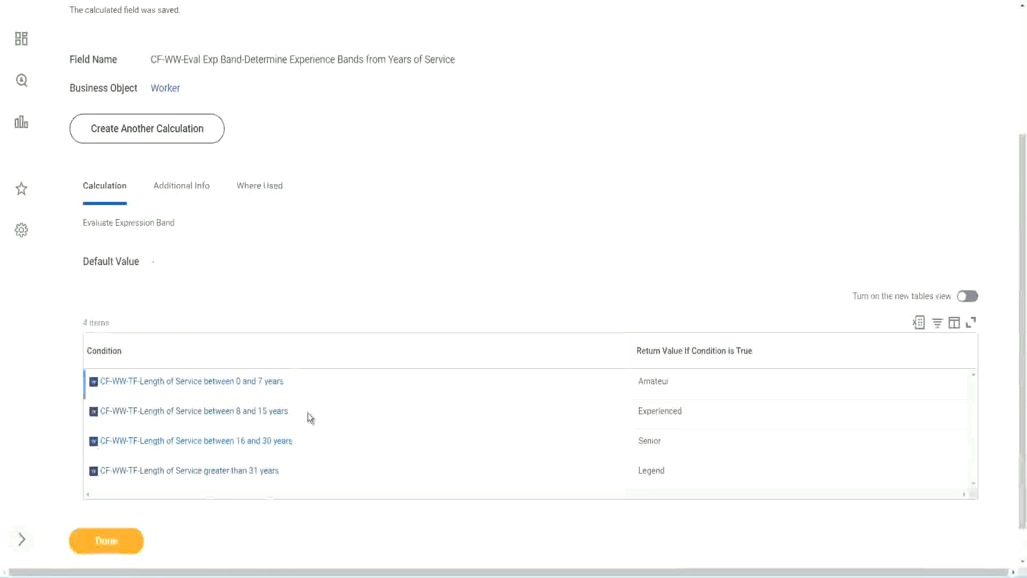
{"action": "double_click", "coordinate": [654, 381]}
{"action": "double_click", "coordinate": [652, 411]}
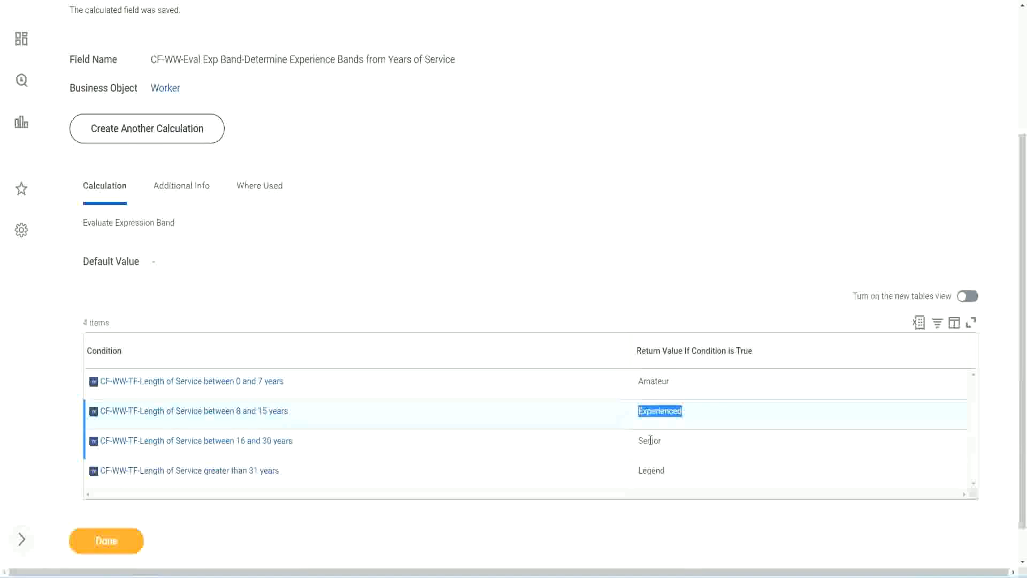
{"action": "double_click", "coordinate": [651, 440]}
{"action": "left_click", "coordinate": [651, 470]}
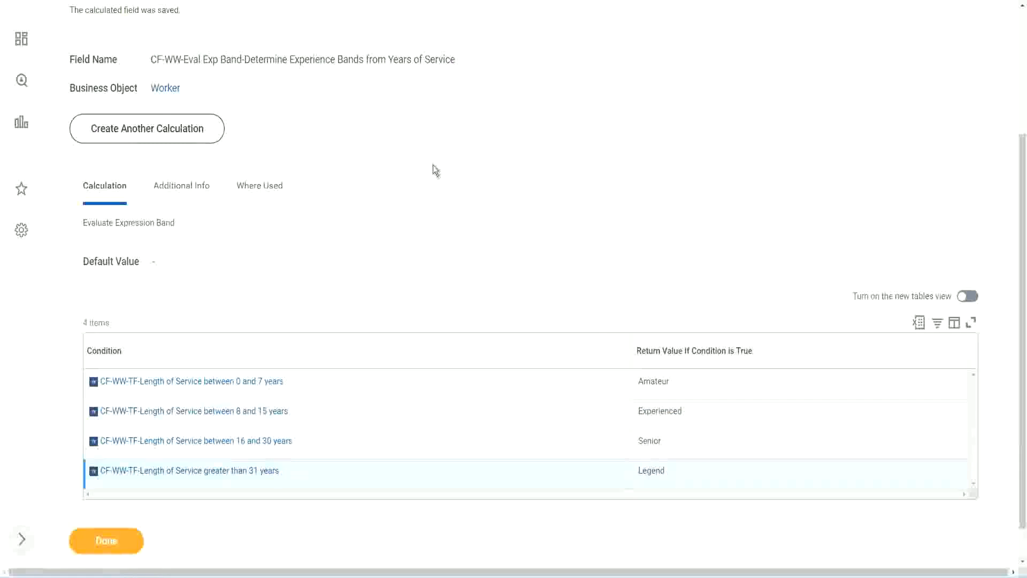
{"action": "scroll", "coordinate": [432, 165], "scroll_direction": "up", "scroll_amount": 3}
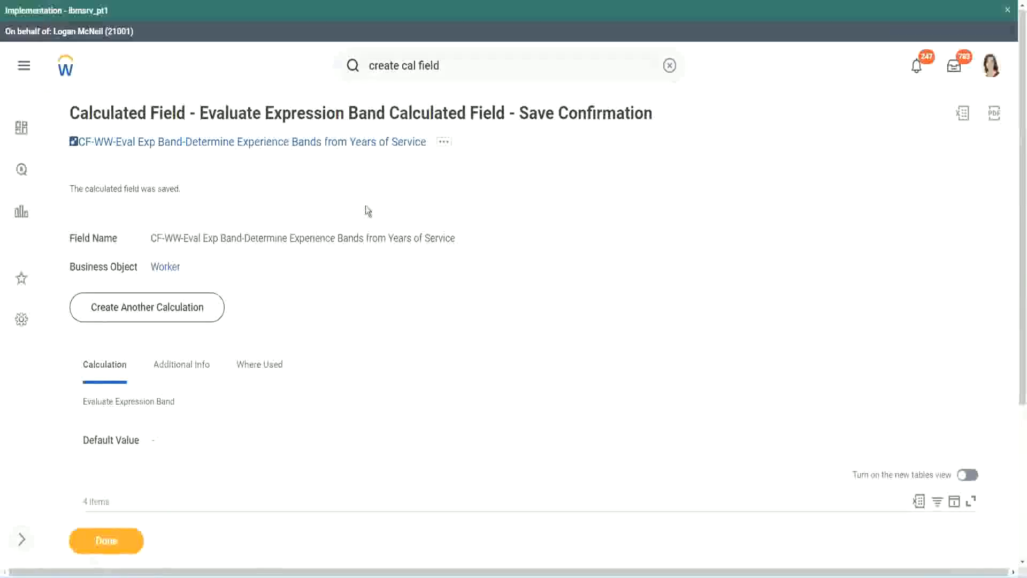
{"action": "right_click", "coordinate": [337, 143]}
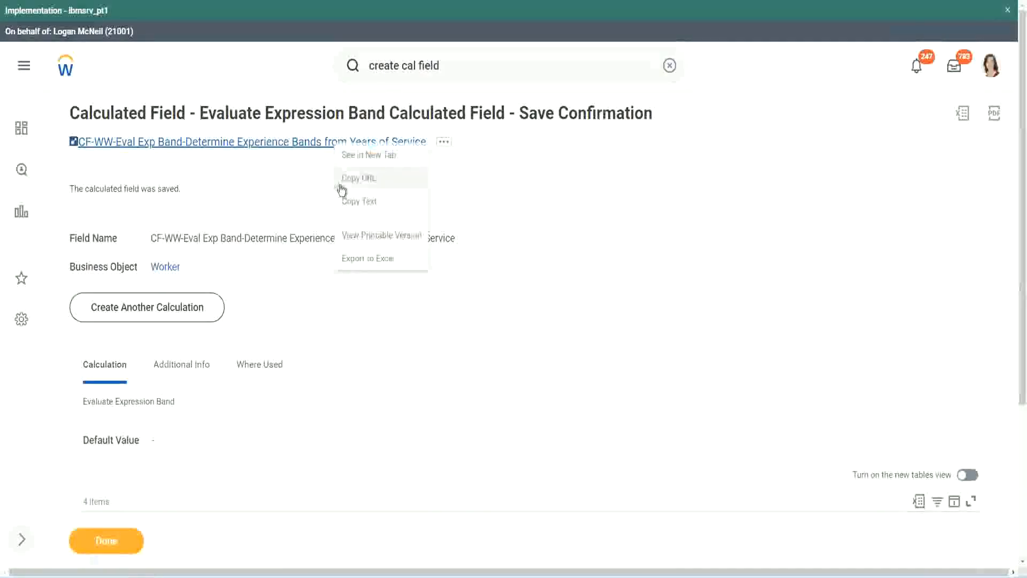
{"action": "left_click", "coordinate": [355, 203]}
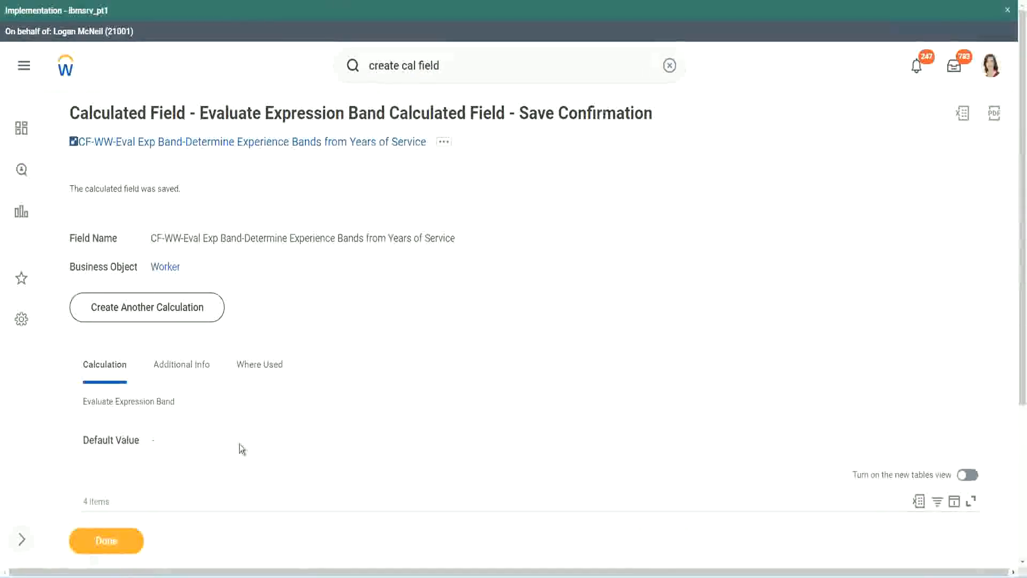
- Compare the saved field's conditions and return values with the year bands listed in the Notepad++ notes
{"action": "scroll", "coordinate": [341, 417], "scroll_direction": "down", "scroll_amount": 3}
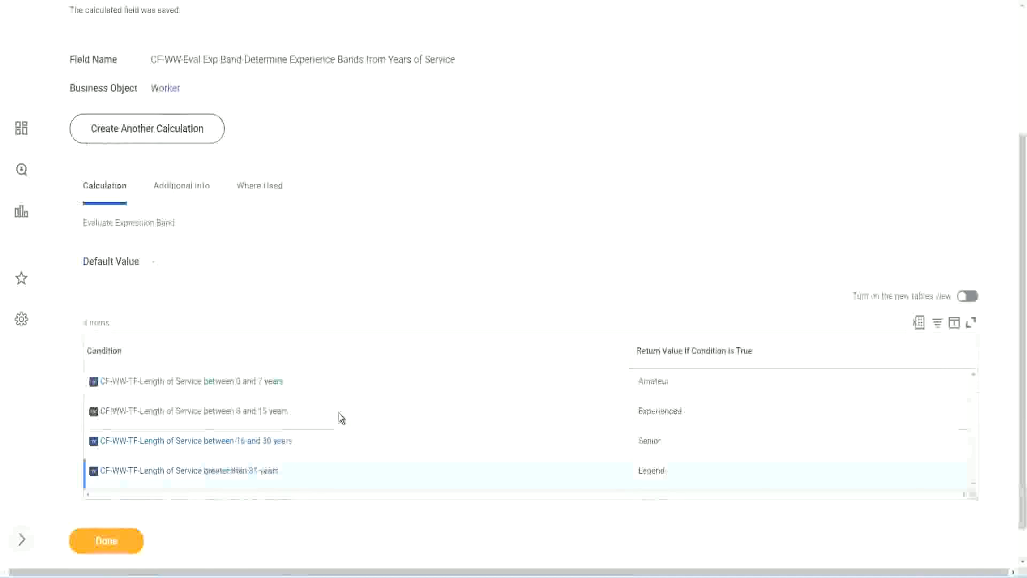
{"action": "scroll", "coordinate": [338, 412], "scroll_direction": "down", "scroll_amount": 1}
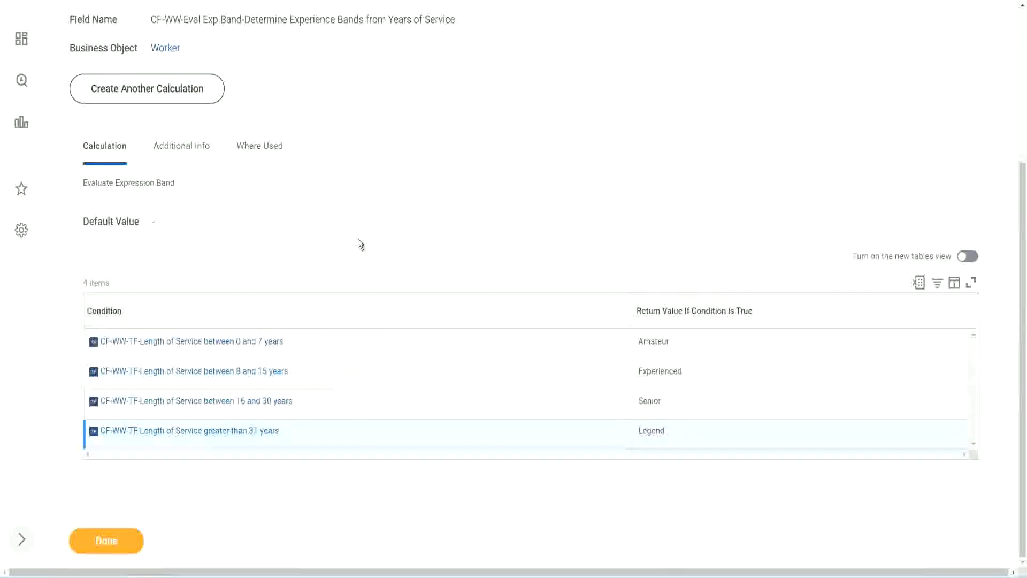
{"action": "scroll", "coordinate": [358, 239], "scroll_direction": "up", "scroll_amount": 2}
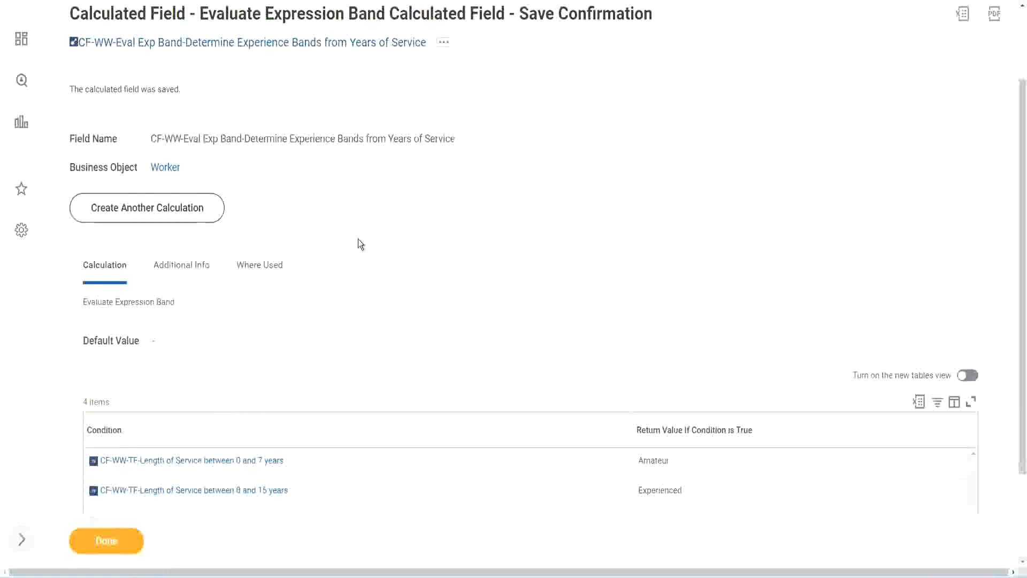
{"action": "scroll", "coordinate": [358, 239], "scroll_direction": "down", "scroll_amount": 2}
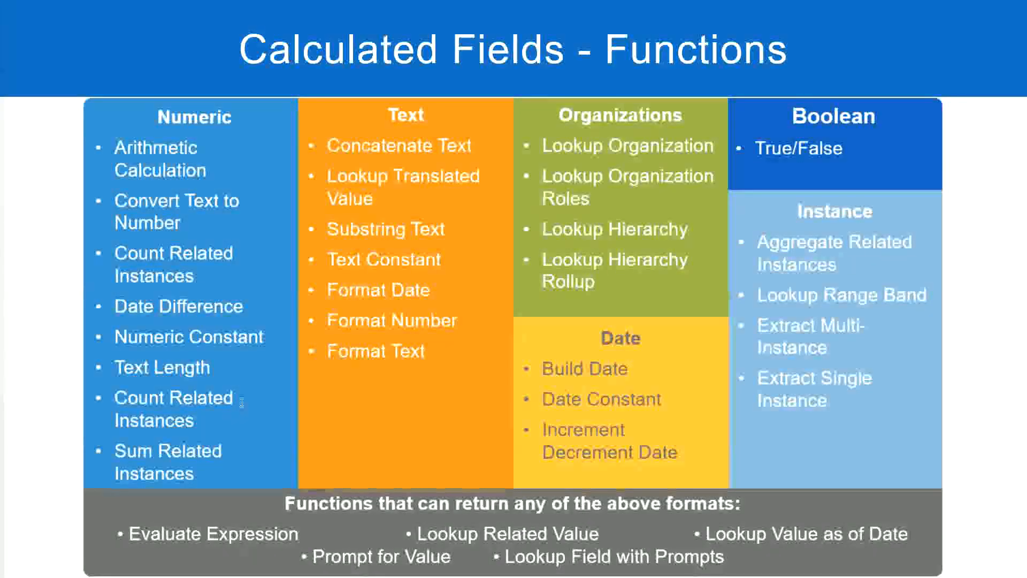
{"action": "key", "text": "alt+Tab"}
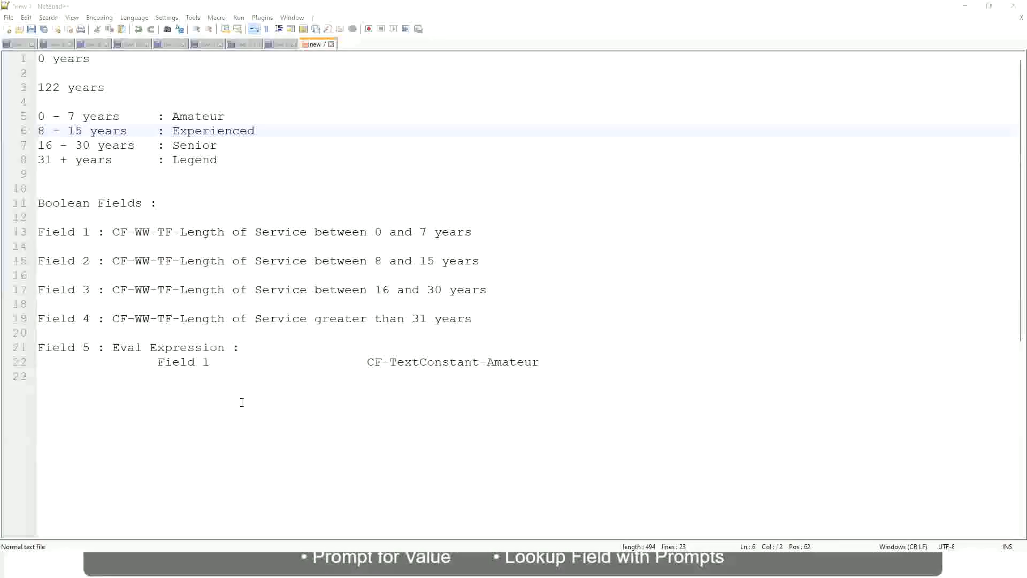
{"action": "key", "text": "alt+Tab"}
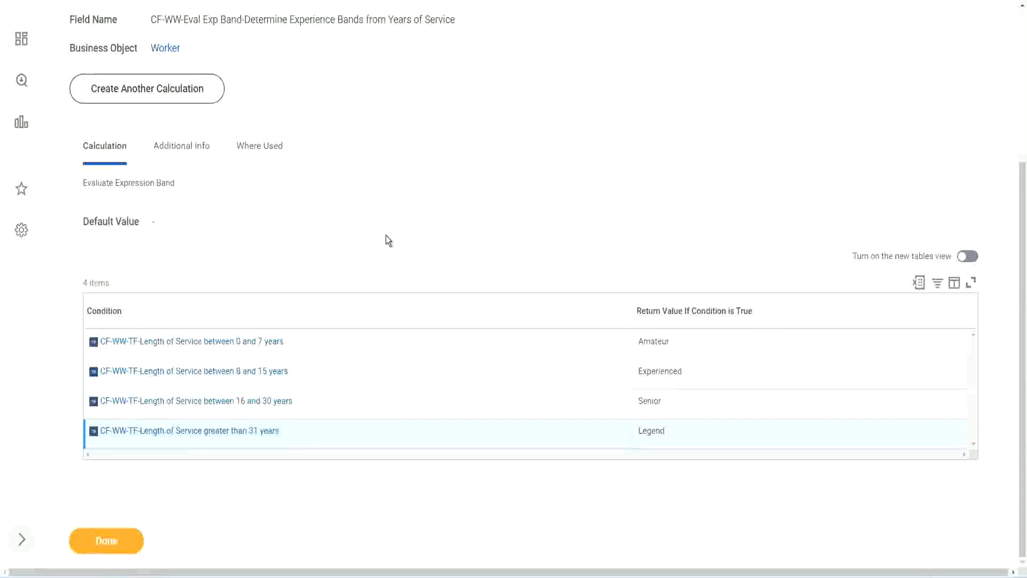
{"action": "scroll", "coordinate": [389, 240], "scroll_direction": "up", "scroll_amount": 2}
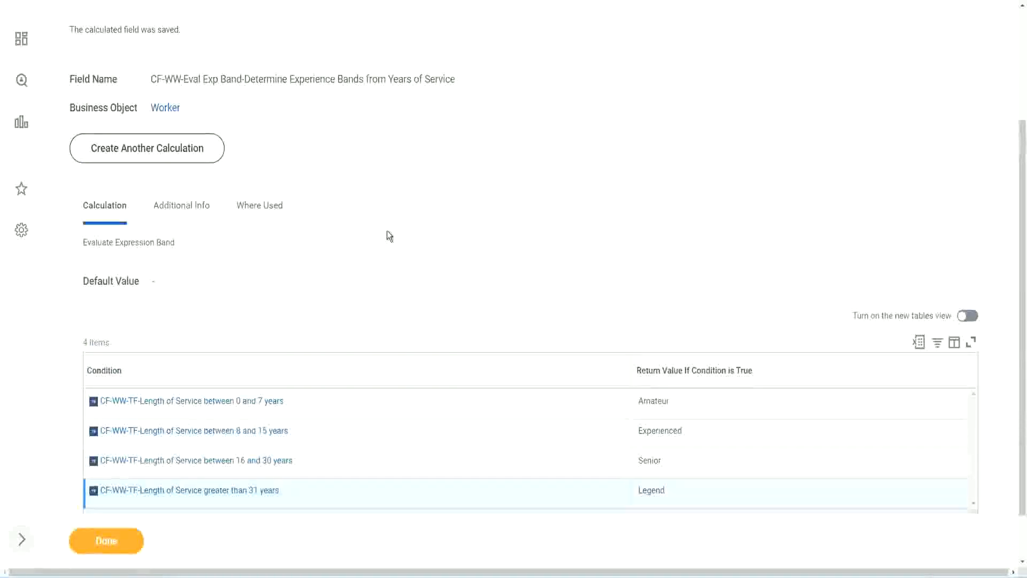
{"action": "scroll", "coordinate": [387, 231], "scroll_direction": "up", "scroll_amount": 3}
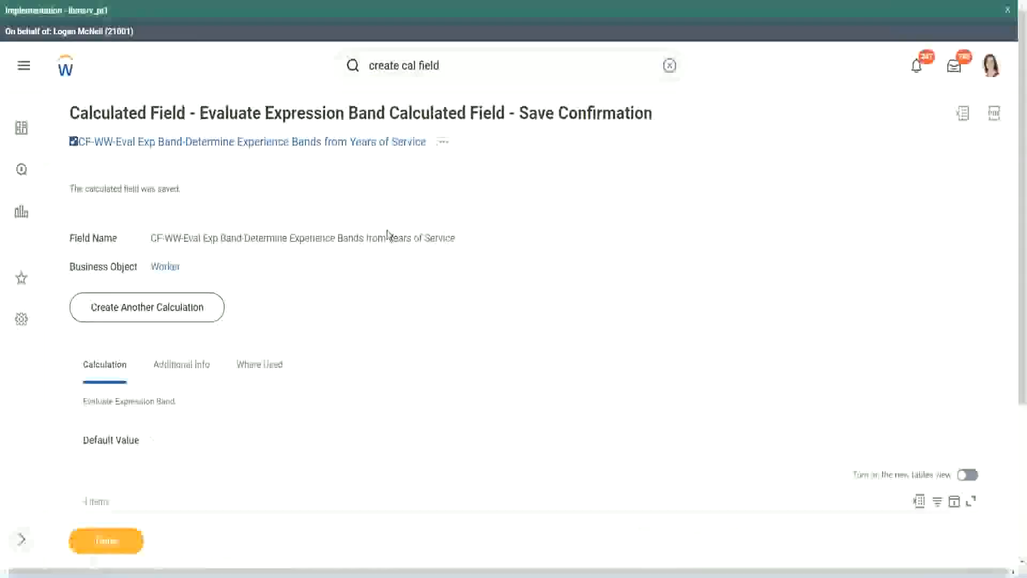
{"action": "scroll", "coordinate": [215, 406], "scroll_direction": "down", "scroll_amount": 4}
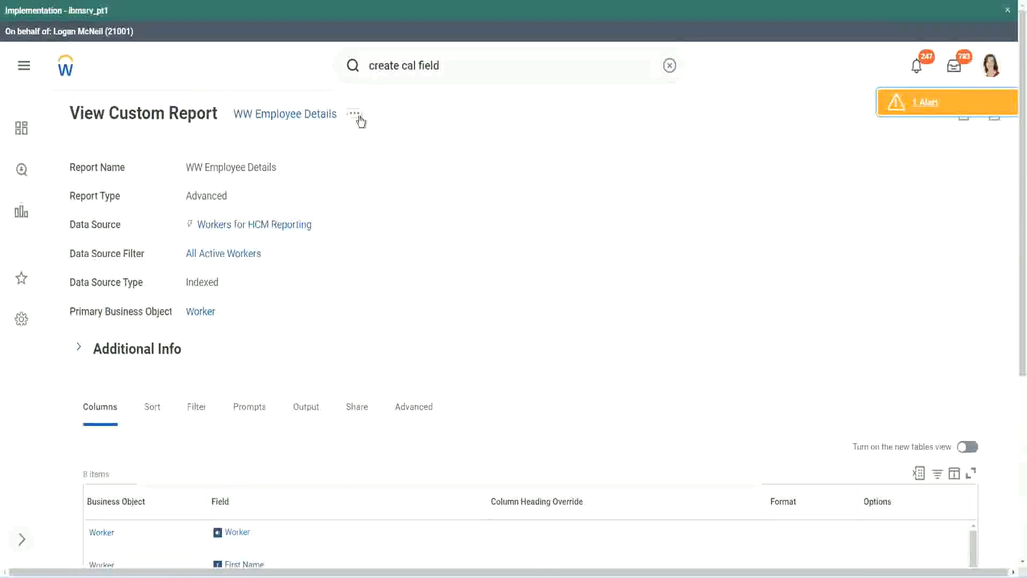
- Open the WW Employee Details custom report for editing and add a column row below the Experience Bands row
{"action": "left_click", "coordinate": [355, 113]}
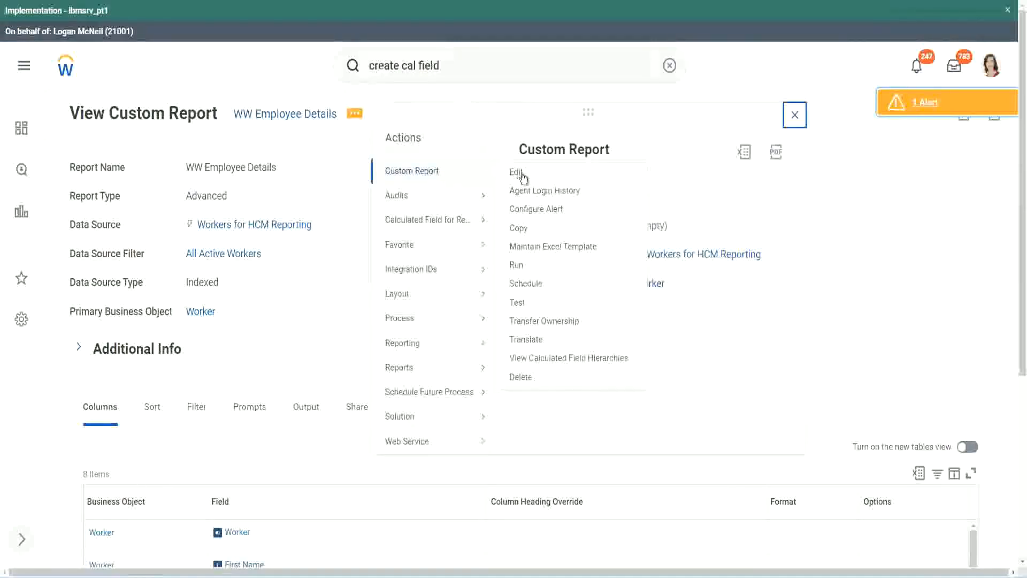
{"action": "left_click", "coordinate": [517, 173]}
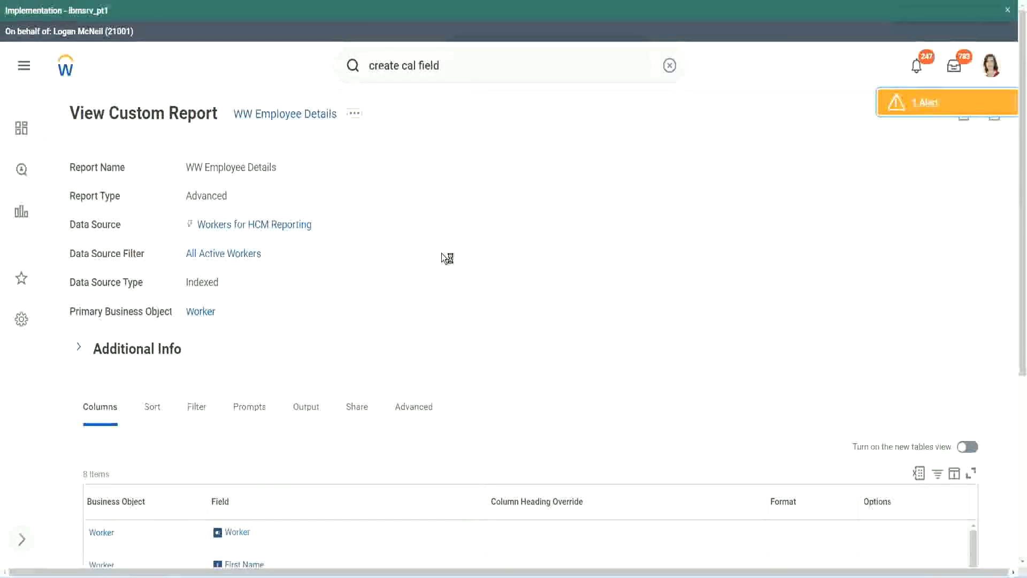
{"action": "scroll", "coordinate": [441, 253], "scroll_direction": "down", "scroll_amount": 1}
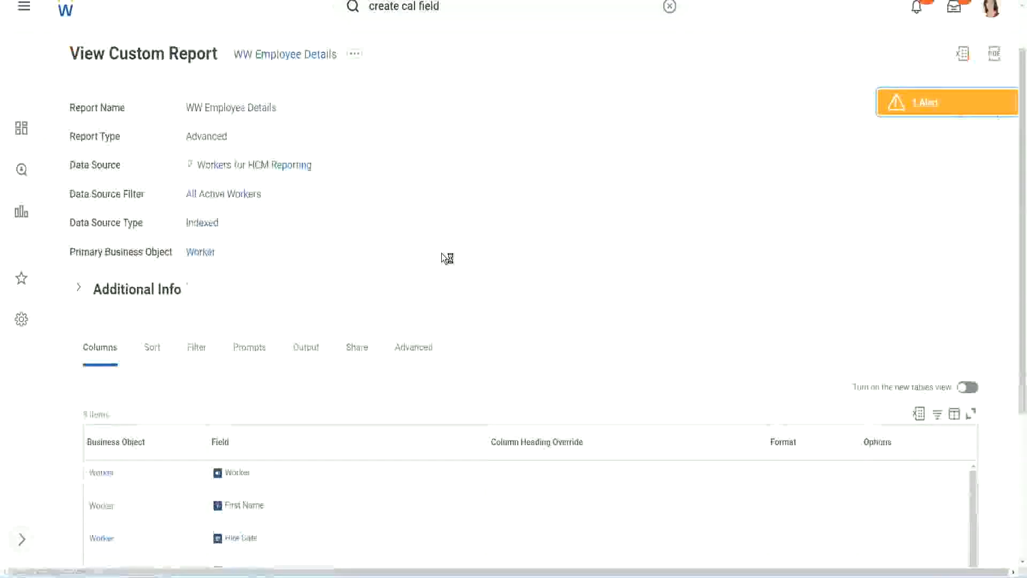
{"action": "scroll", "coordinate": [441, 253], "scroll_direction": "down", "scroll_amount": 4}
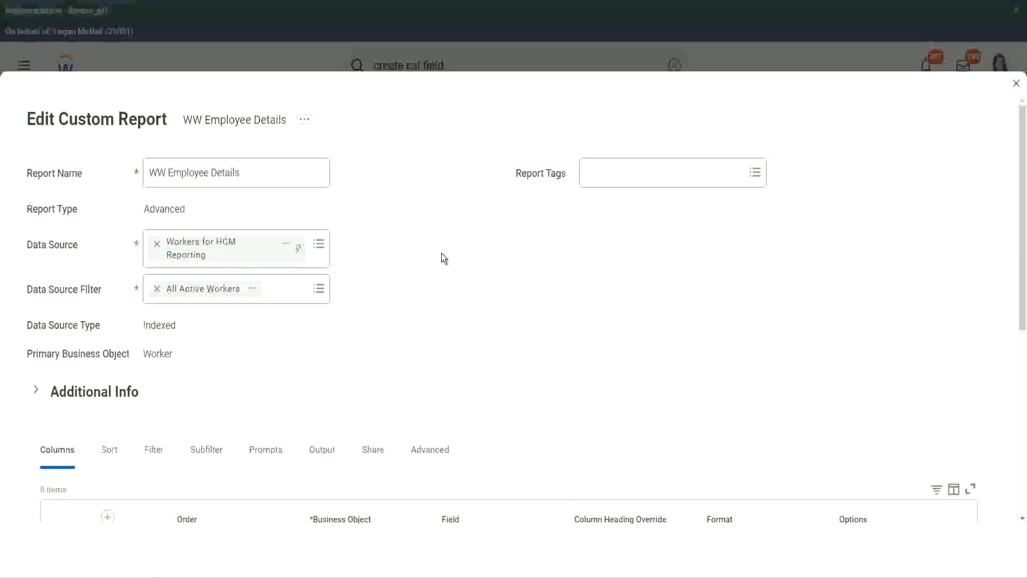
{"action": "scroll", "coordinate": [441, 253], "scroll_direction": "down", "scroll_amount": 8}
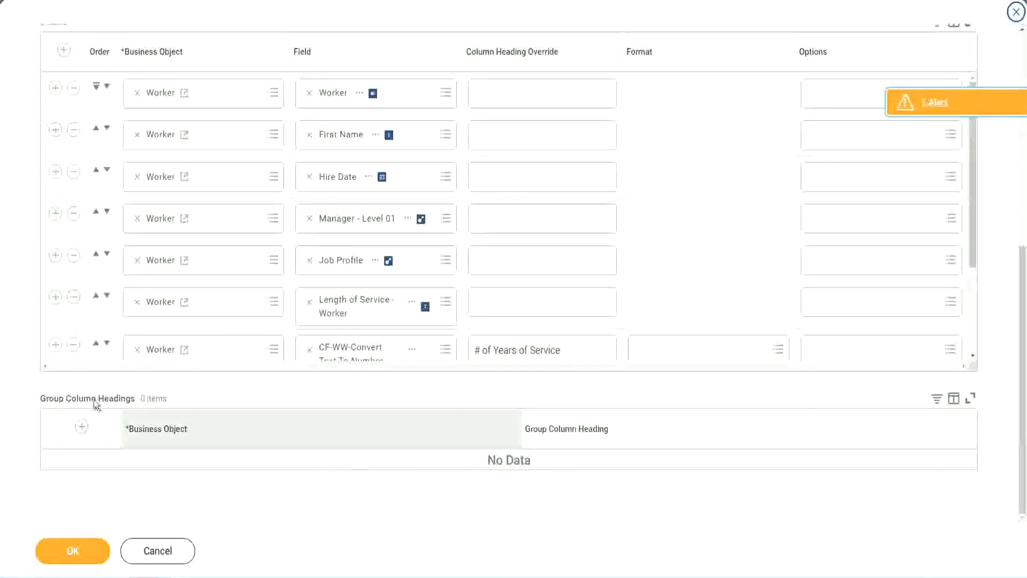
{"action": "scroll", "coordinate": [214, 257], "scroll_direction": "down", "scroll_amount": 3}
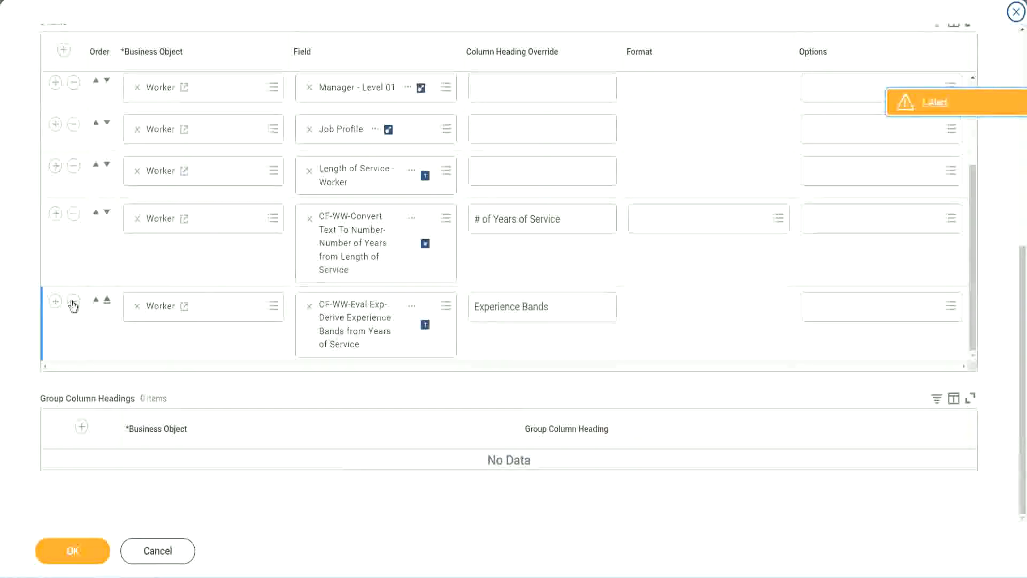
{"action": "left_click", "coordinate": [55, 302]}
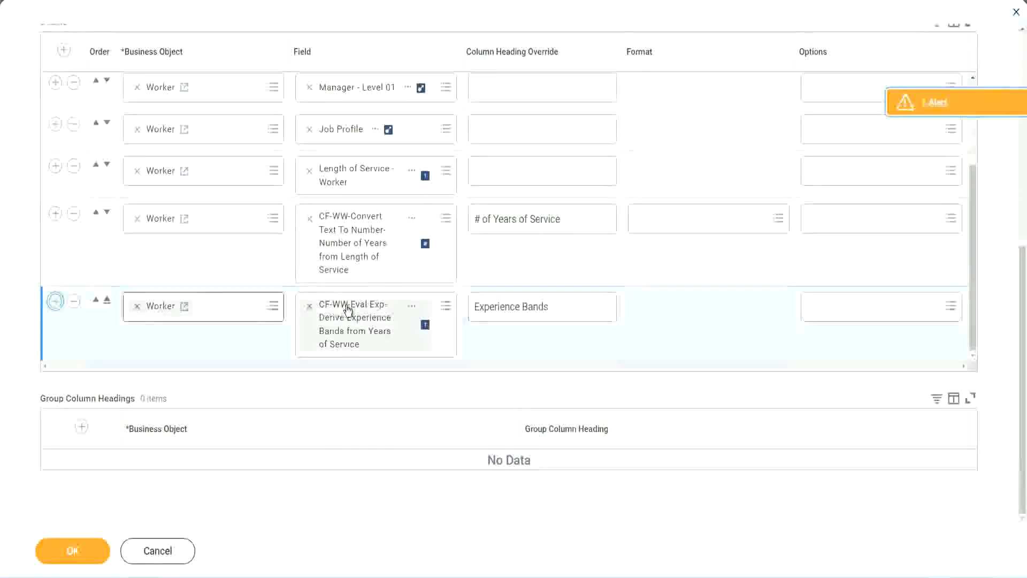
{"action": "scroll", "coordinate": [417, 269], "scroll_direction": "down", "scroll_amount": 1}
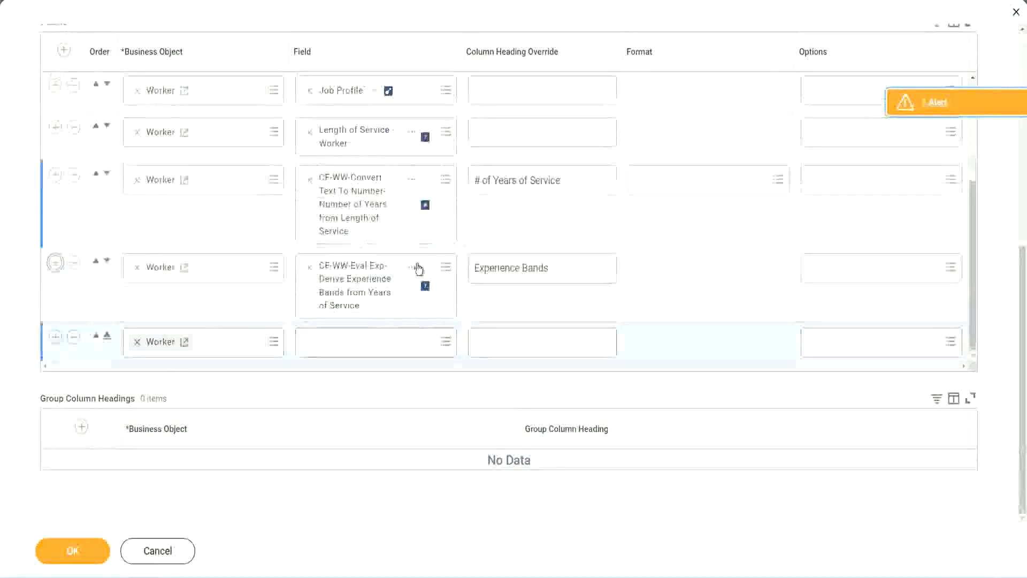
- Copy the field name from the Experience Bands row and paste it as the search text for the new row's field
{"action": "right_click", "coordinate": [358, 289]}
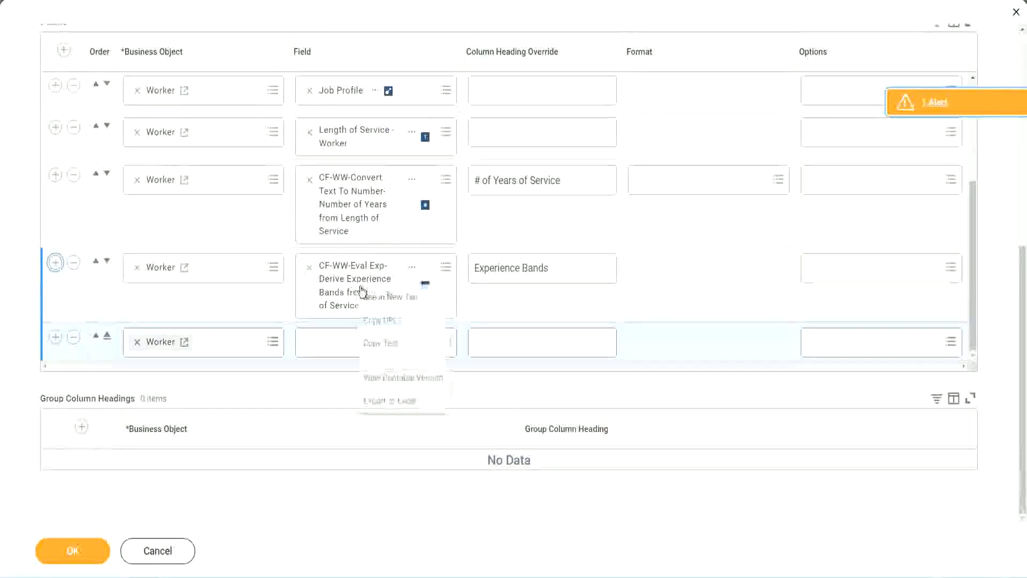
{"action": "left_click", "coordinate": [390, 344]}
{"action": "left_click", "coordinate": [322, 348]}
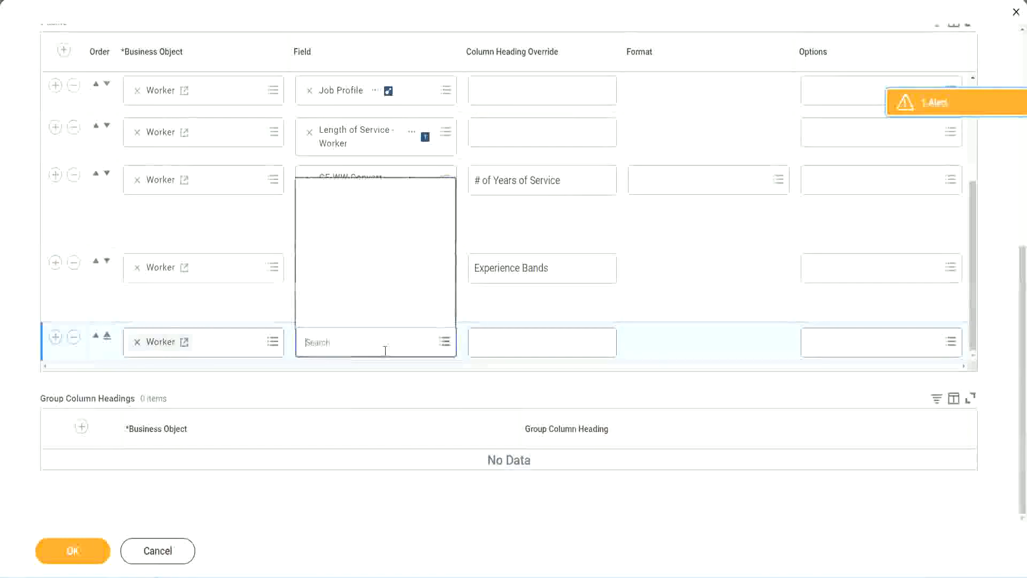
{"action": "key", "text": "ctrl+v"}
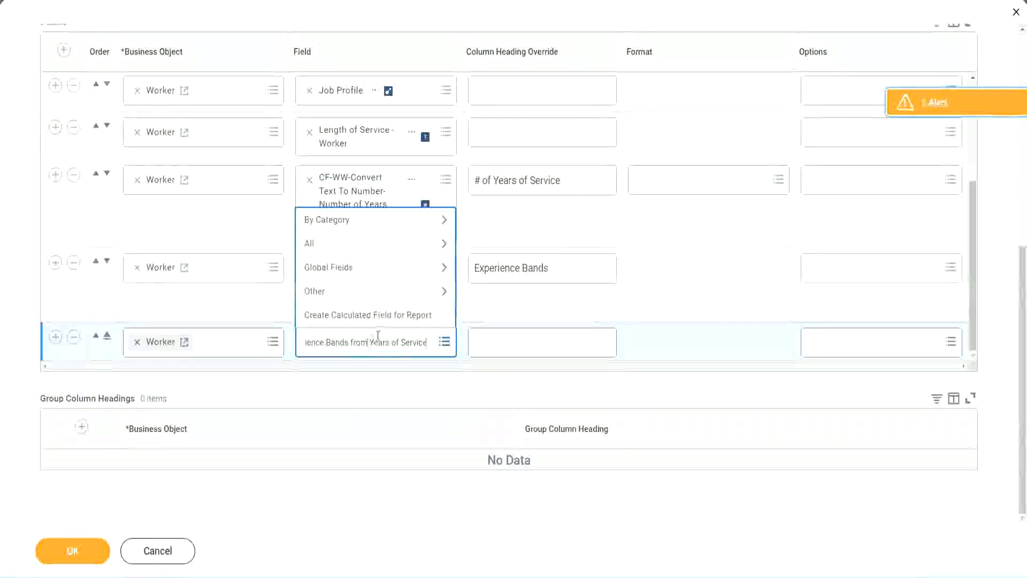
- Shorten the search text to CF-WW-Eval Exp Band and choose CF-WW-Eval Exp Band-Determine Experience Bands from Years of Service as the new row's field
{"action": "left_click_drag", "start_coordinate": [312, 340], "coordinate": [260, 340]}
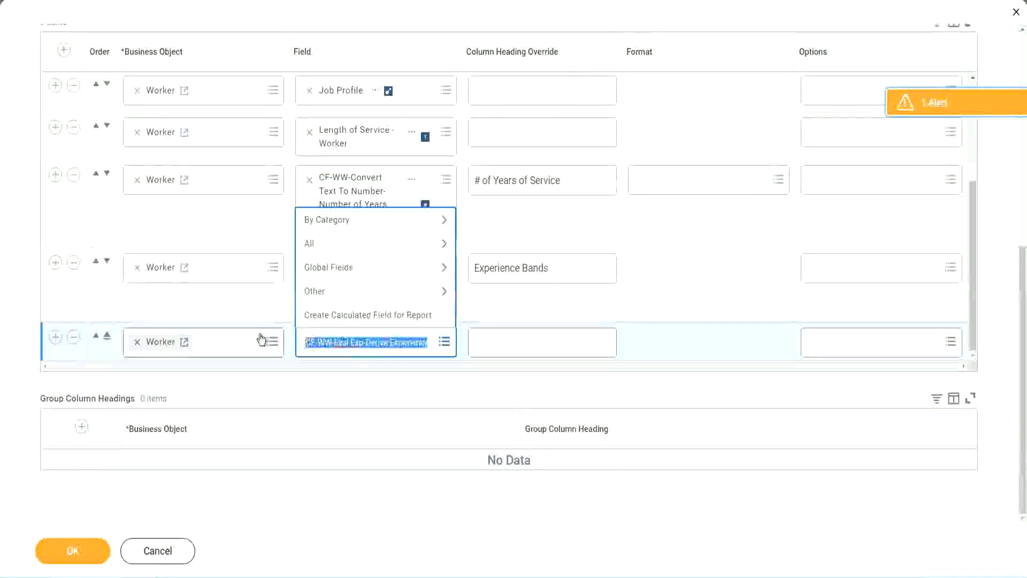
{"action": "left_click", "coordinate": [384, 351]}
{"action": "key", "text": "BackSpace"}
{"action": "type", "text": "Band"}
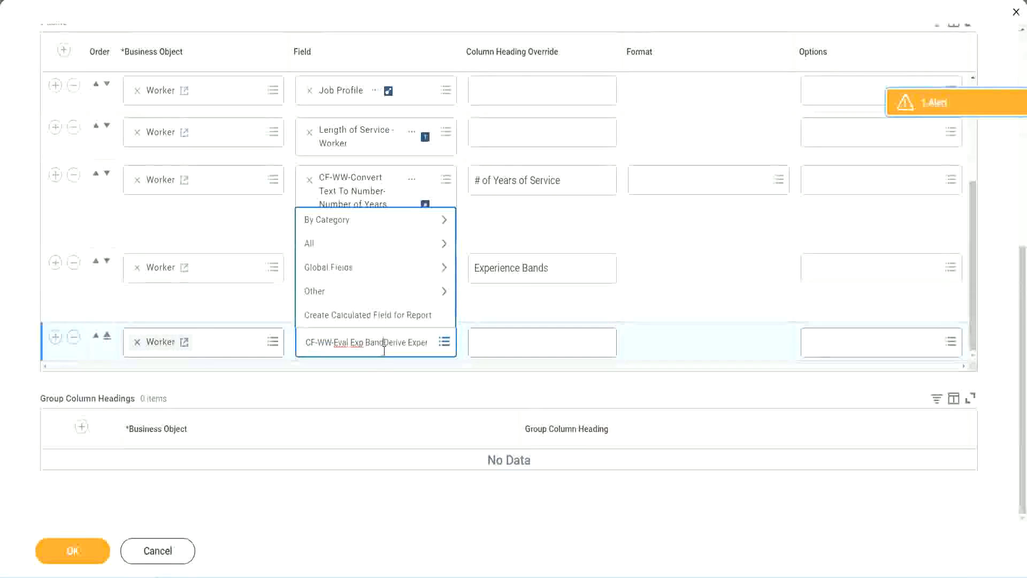
{"action": "key", "text": "Delete"}
{"action": "key", "text": "Delete"}
{"action": "key", "text": "Delete"}
{"action": "key", "text": "Delete"}
{"action": "key", "text": "Delete"}
{"action": "key", "text": "Delete"}
{"action": "key", "text": "Delete"}
{"action": "key", "text": "Delete"}
{"action": "key", "text": "Delete"}
{"action": "key", "text": "Delete"}
{"action": "key", "text": "Delete"}
{"action": "key", "text": "Delete"}
{"action": "key", "text": "Delete"}
{"action": "key", "text": "Delete"}
{"action": "key", "text": "Delete"}
{"action": "key", "text": "Delete"}
{"action": "key", "text": "Delete"}
{"action": "key", "text": "Return"}
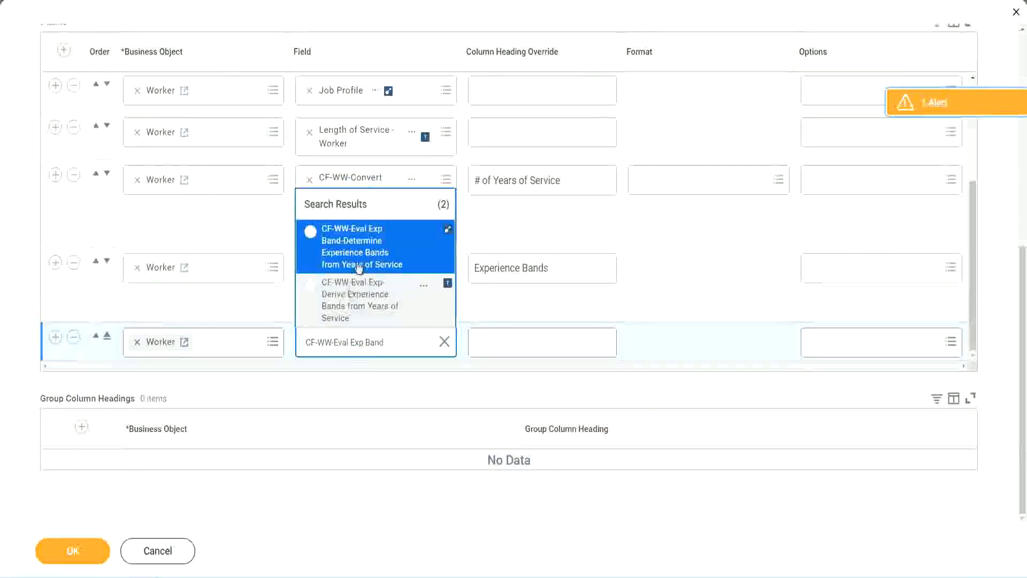
{"action": "left_click", "coordinate": [375, 253]}
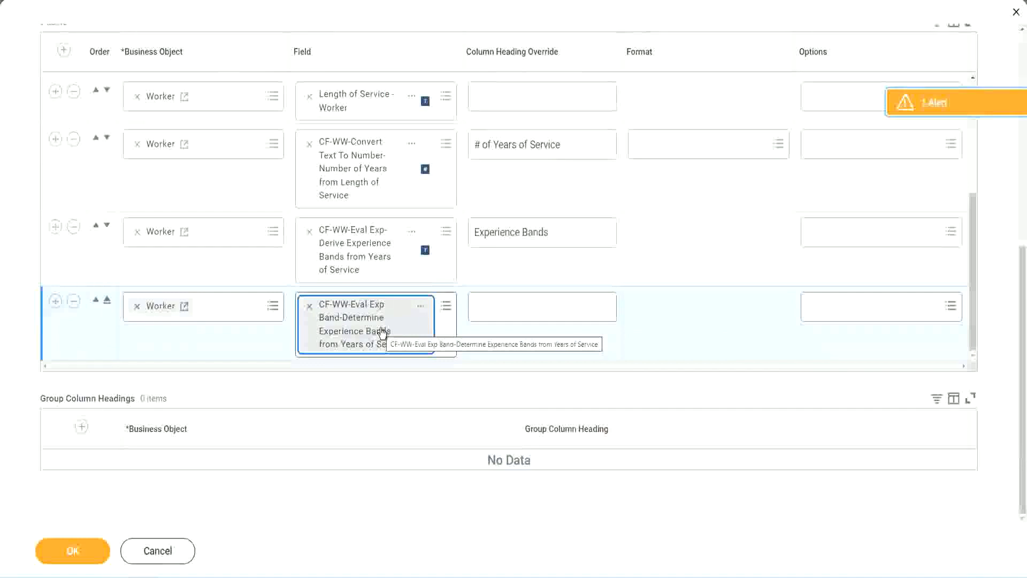
- Set the new row's column heading override to Experience Bands (Eval Exp Bands), reusing the heading text from the row above, and save the report
{"action": "left_click", "coordinate": [565, 233]}
{"action": "key", "text": "ctrl+c"}
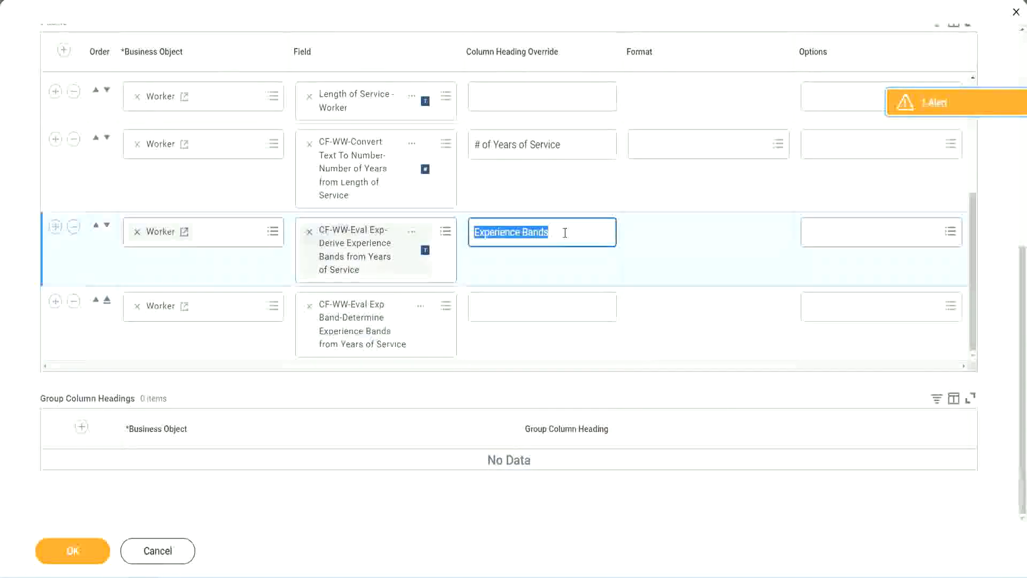
{"action": "left_click", "coordinate": [498, 305]}
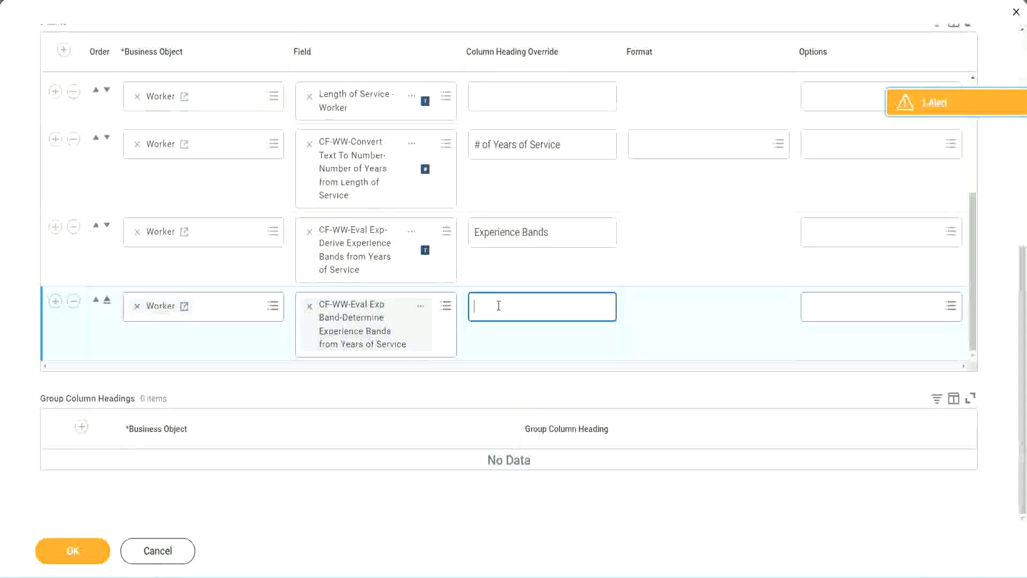
{"action": "key", "text": "ctrl+v"}
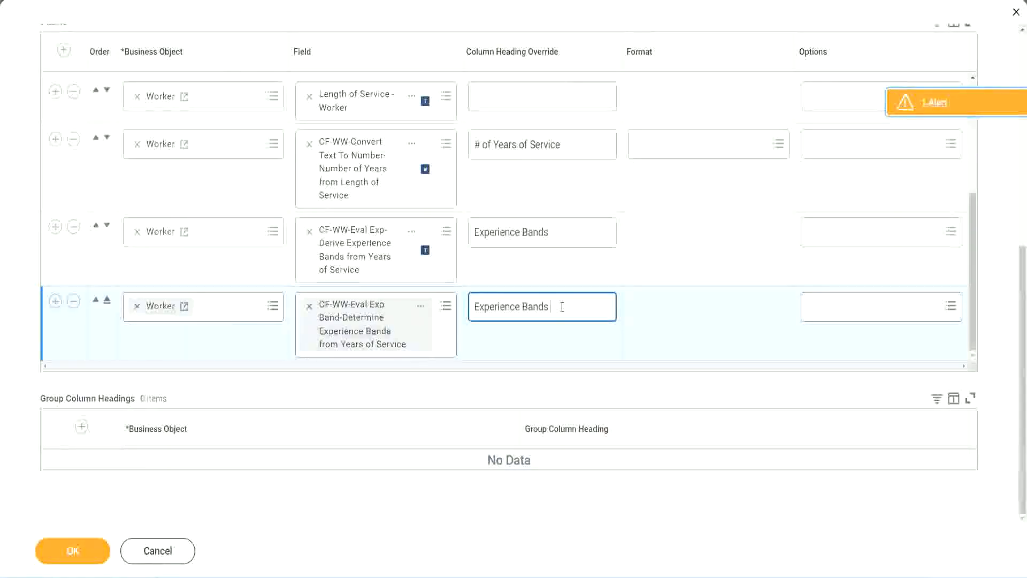
{"action": "type", "text": "(Eval E"}
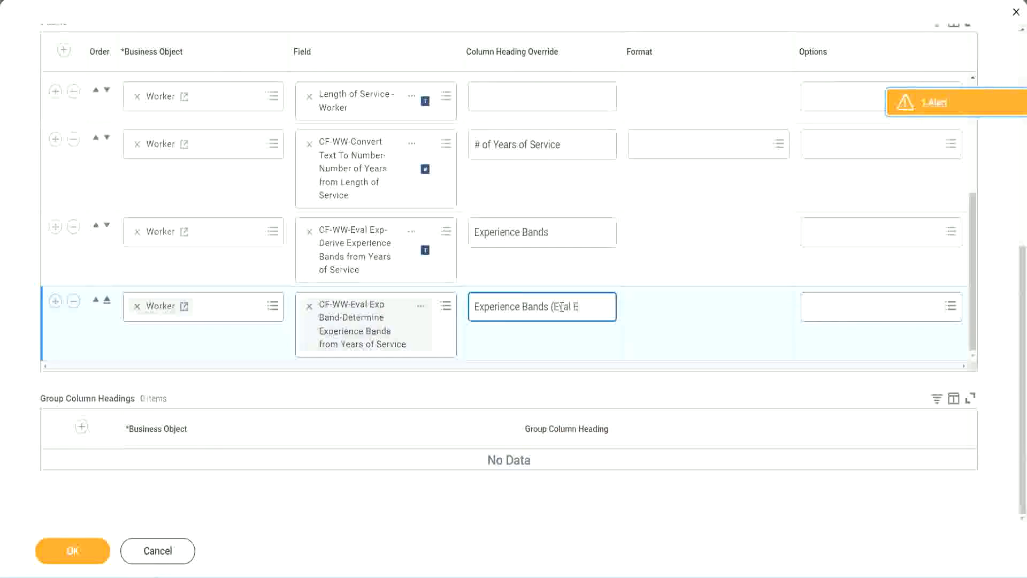
{"action": "type", "text": "xp Bands)"}
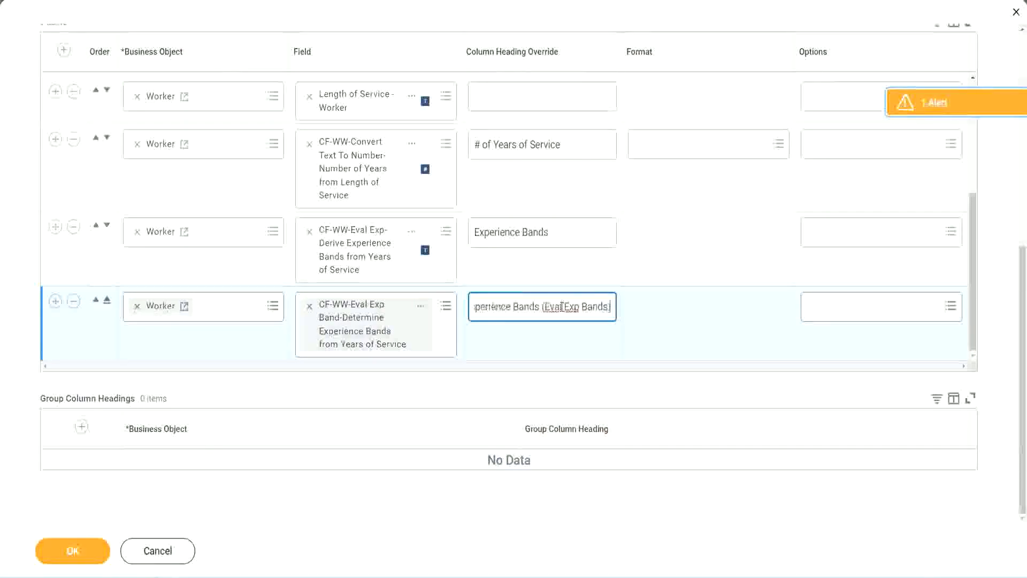
{"action": "double_click", "coordinate": [572, 307]}
{"action": "left_click", "coordinate": [592, 304]}
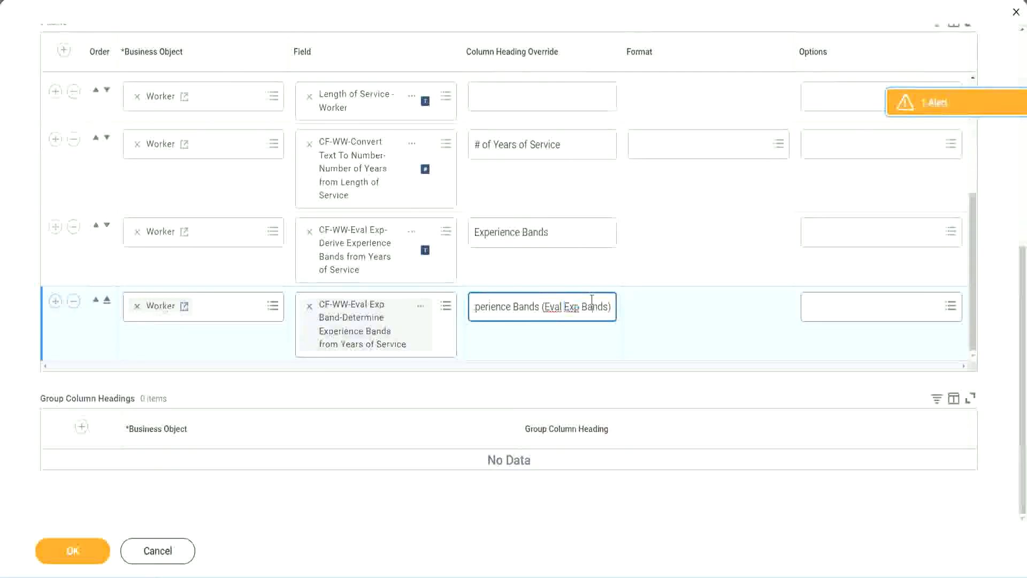
{"action": "left_click", "coordinate": [78, 554]}
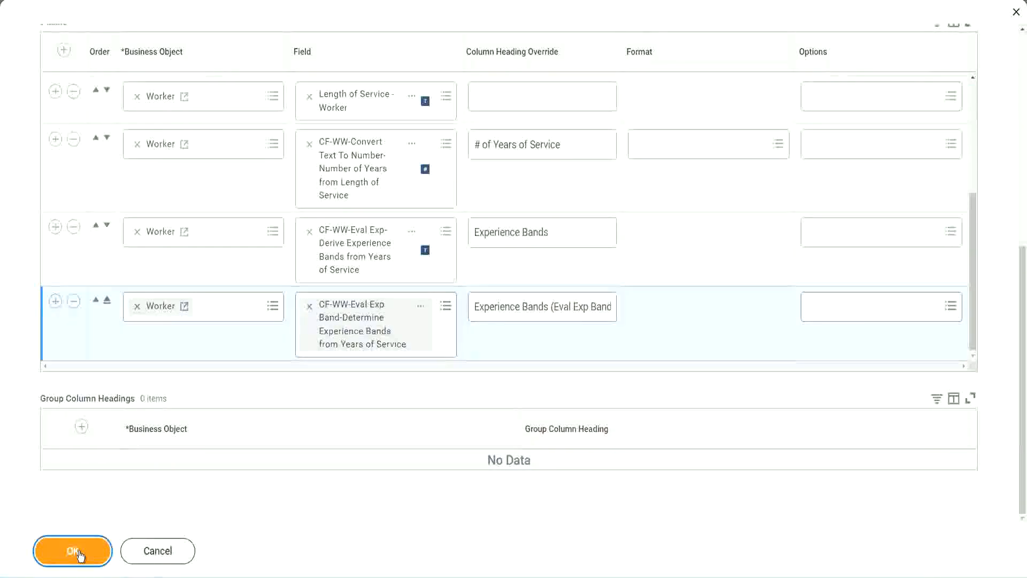